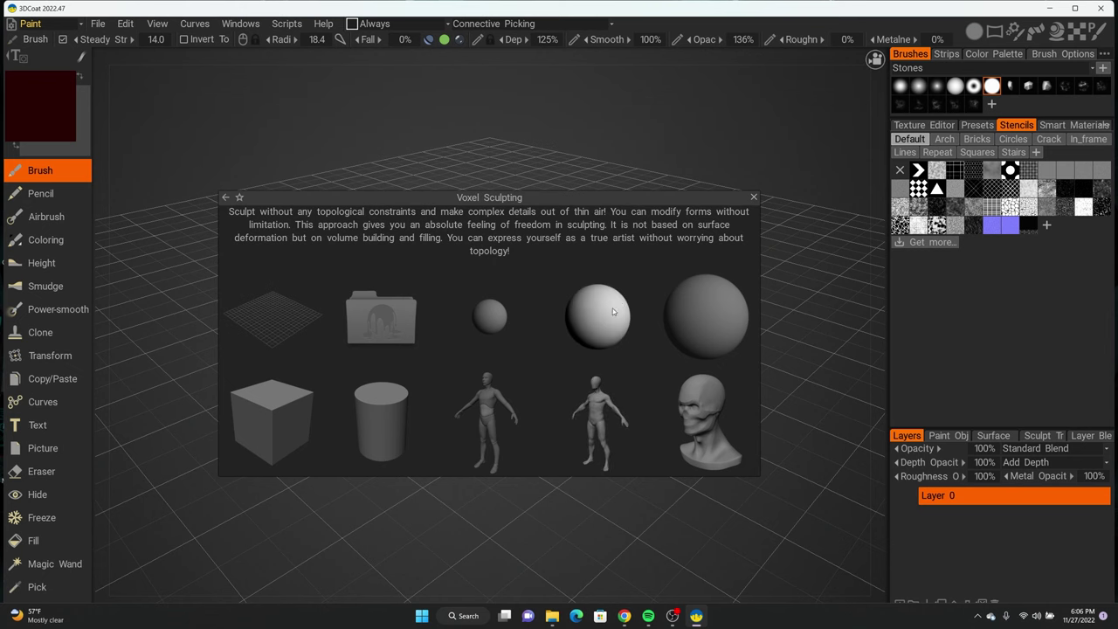
# Start a voxel sculpting scene from the empty grid preset.
pyautogui.click(275, 324)
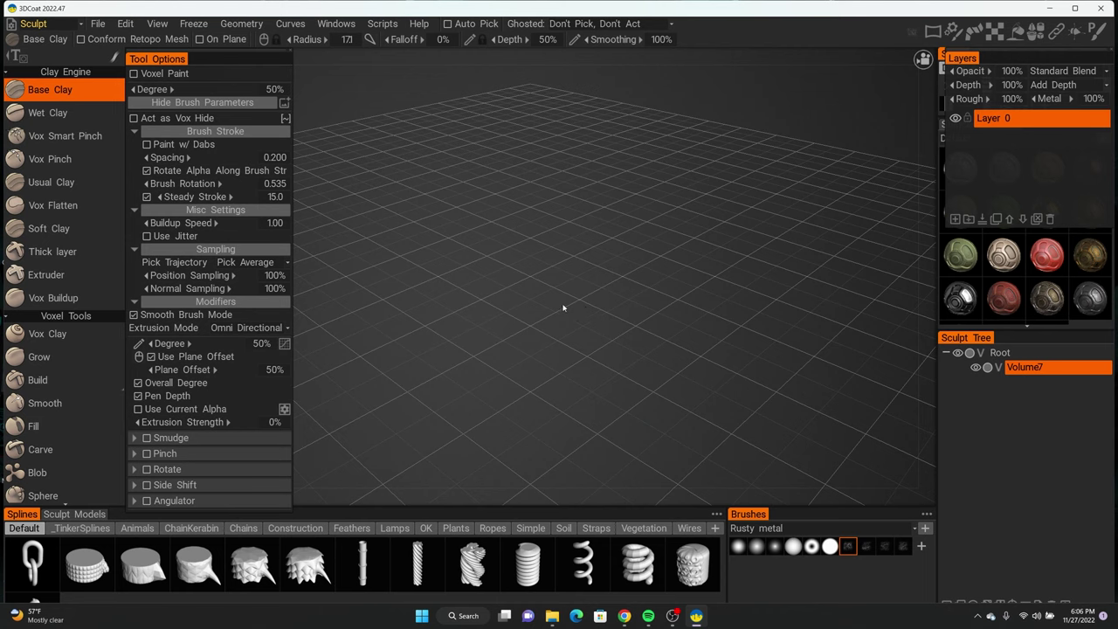
# Switch to Chrome to view the shared 3dcoat_resources folder in Google Drive, and return to 3DCoat.
pyautogui.click(623, 616)
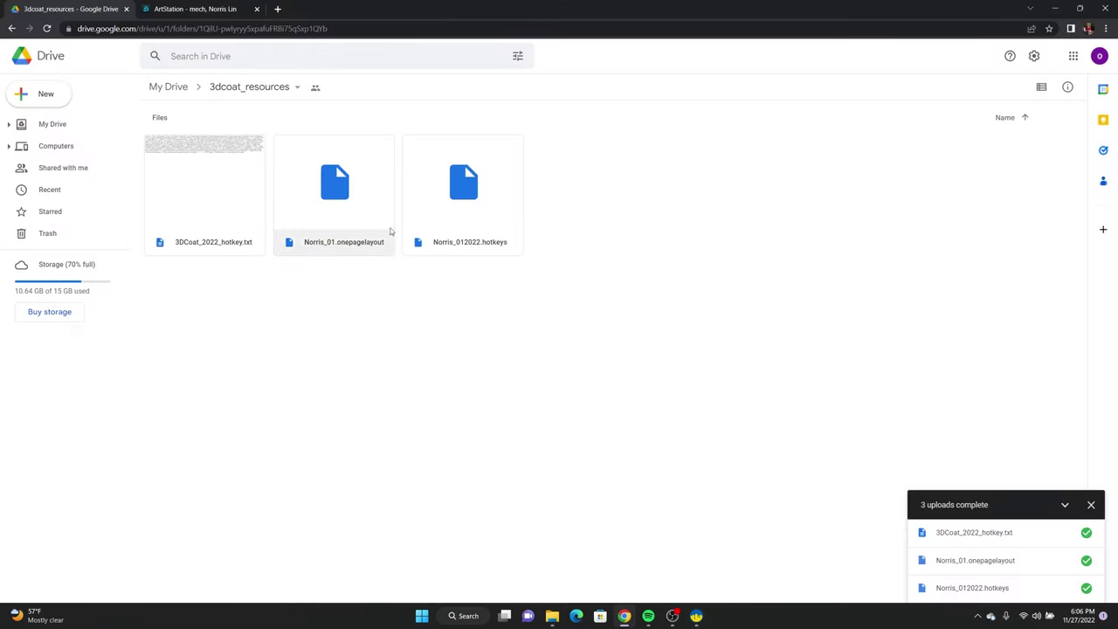
pyautogui.click(698, 617)
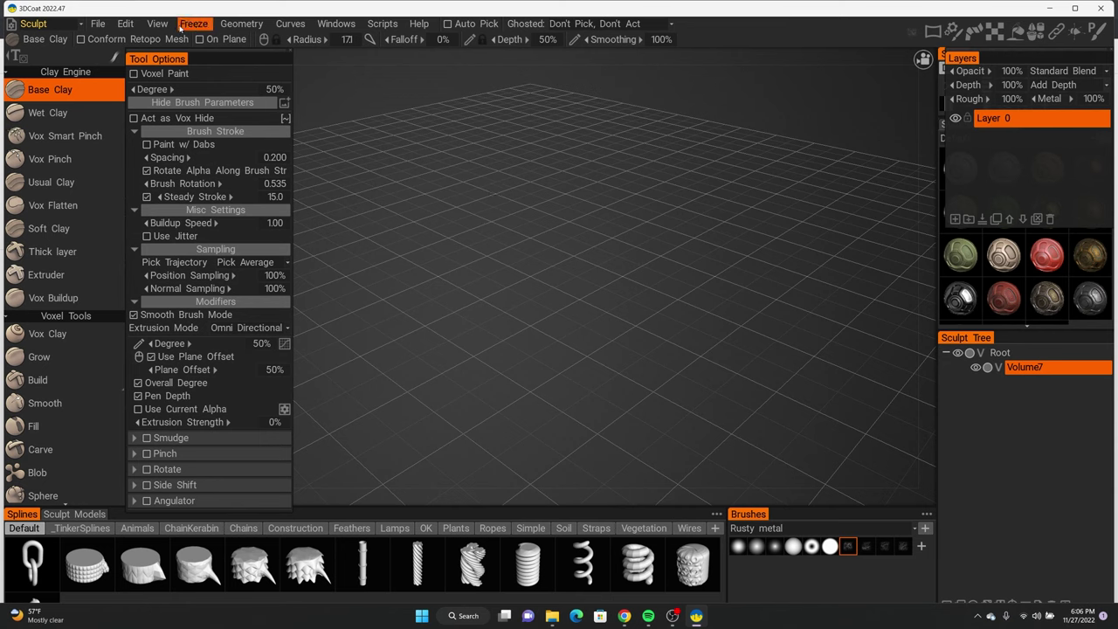
# View the files offered for loading hotkeys and for restoring a workspace, cancelling both file dialogs.
pyautogui.click(125, 23)
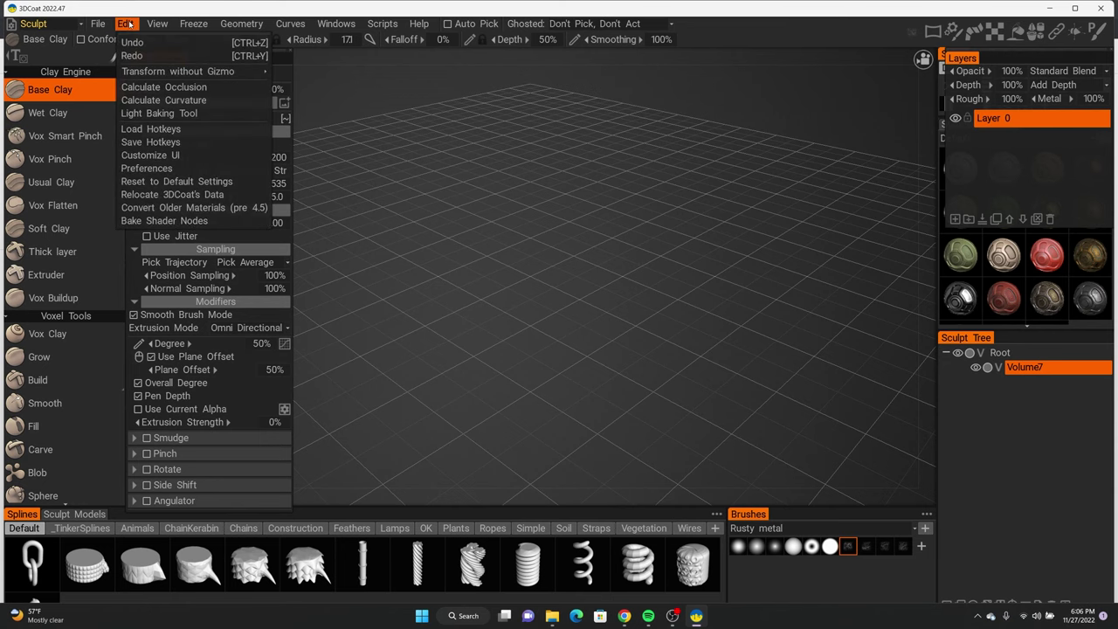
pyautogui.click(153, 129)
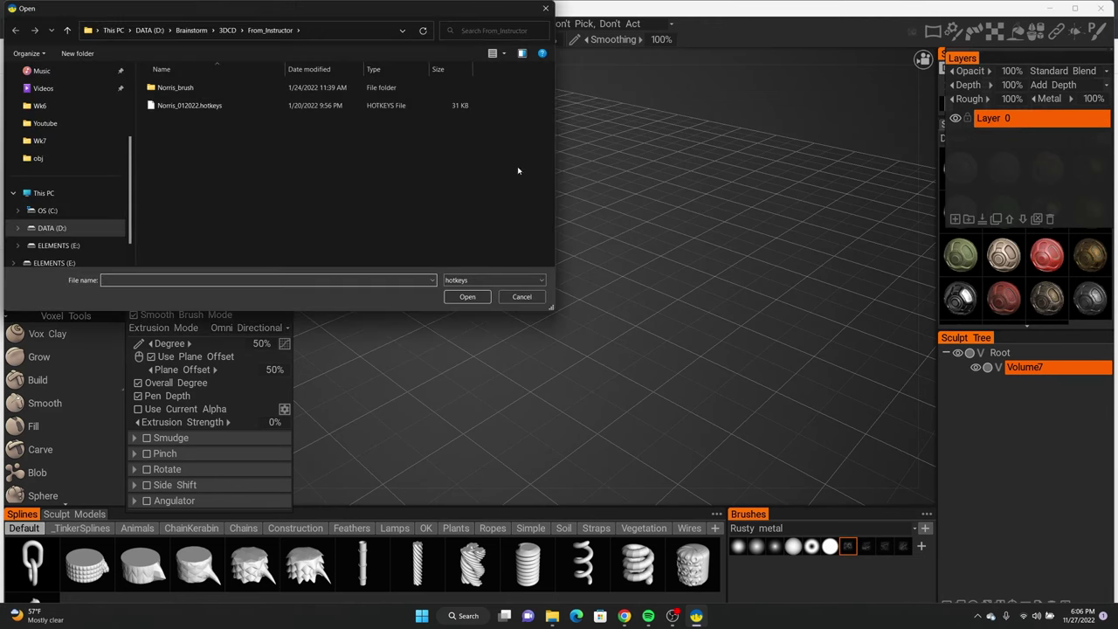
pyautogui.click(532, 297)
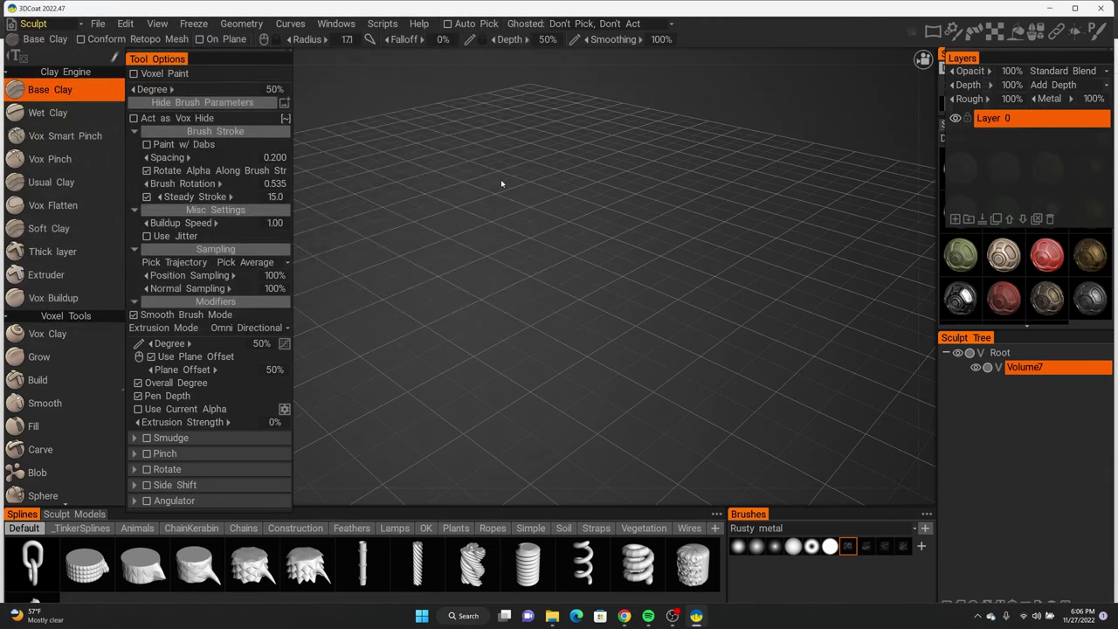
pyautogui.click(342, 24)
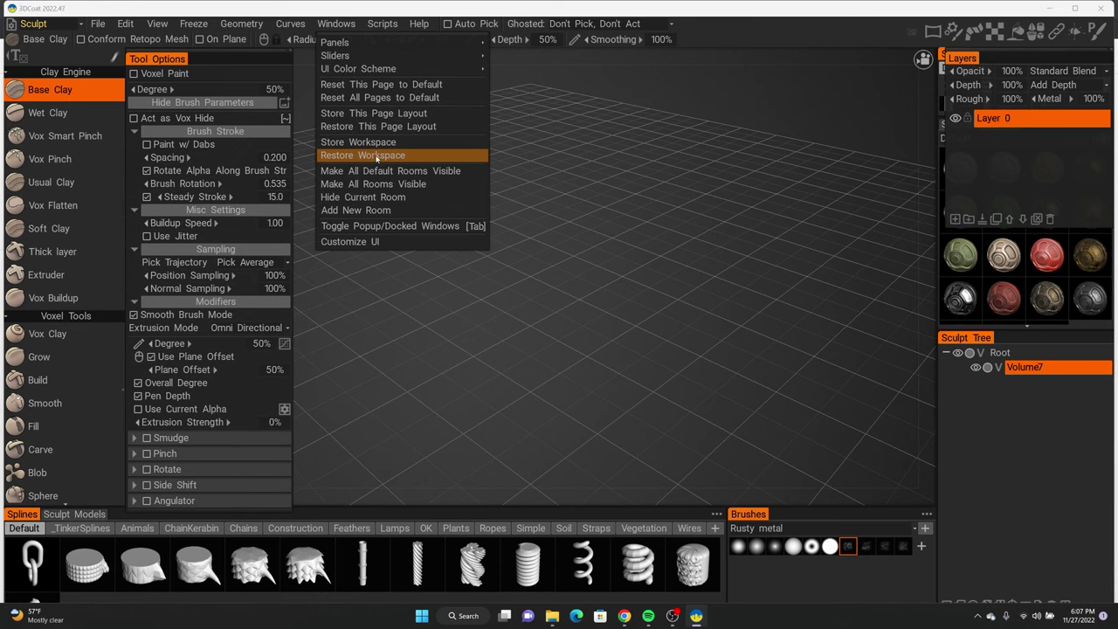
pyautogui.click(374, 157)
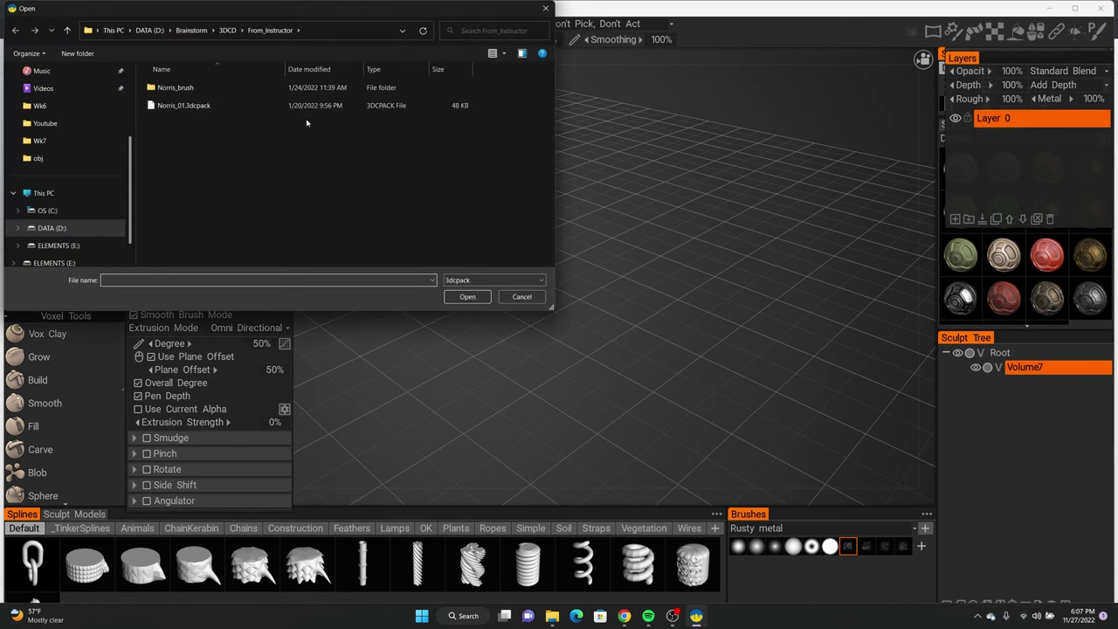
pyautogui.click(521, 296)
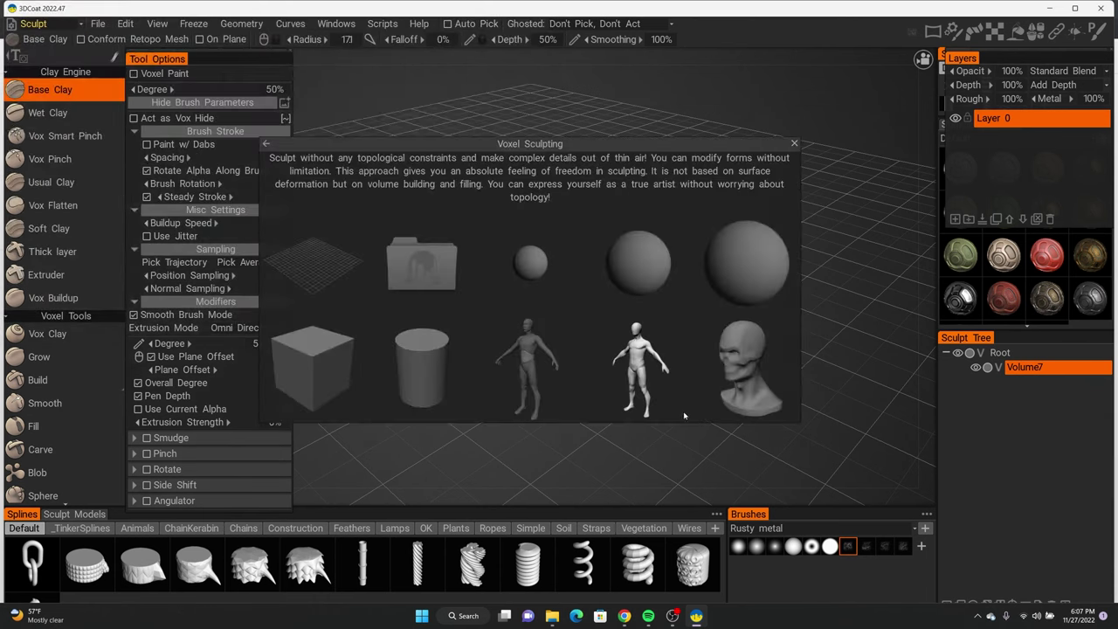
# Choose the empty grid preset again for voxel sculpting.
pyautogui.click(312, 276)
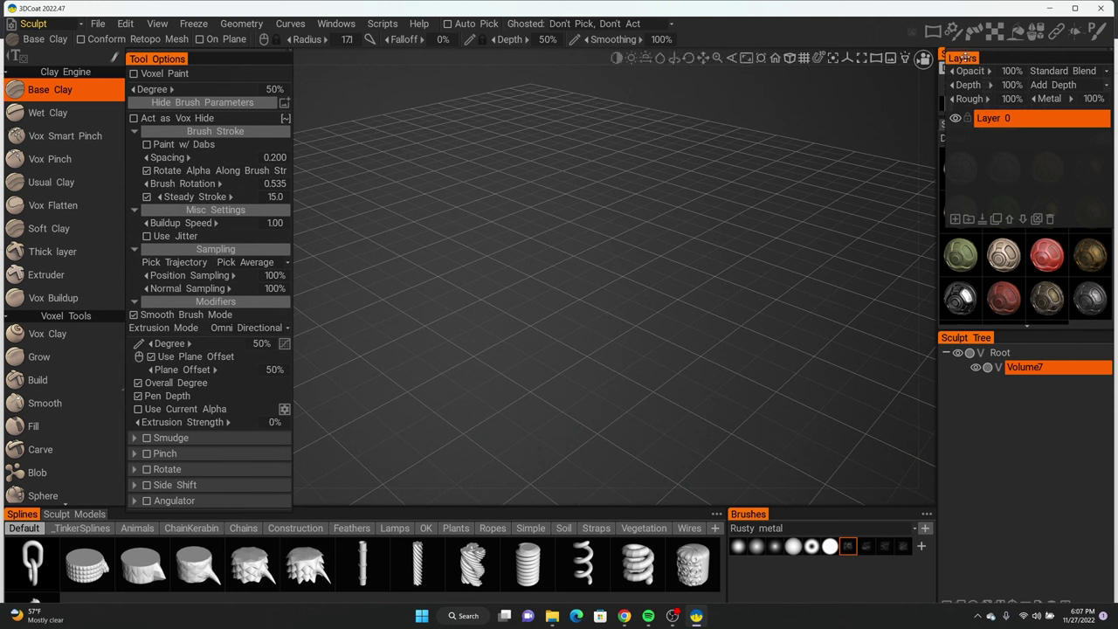
# Move the floating Layers panel off the shader previews into the viewport area, and maximize the program window.
pyautogui.moveTo(961, 58); pyautogui.dragTo(746, 94)
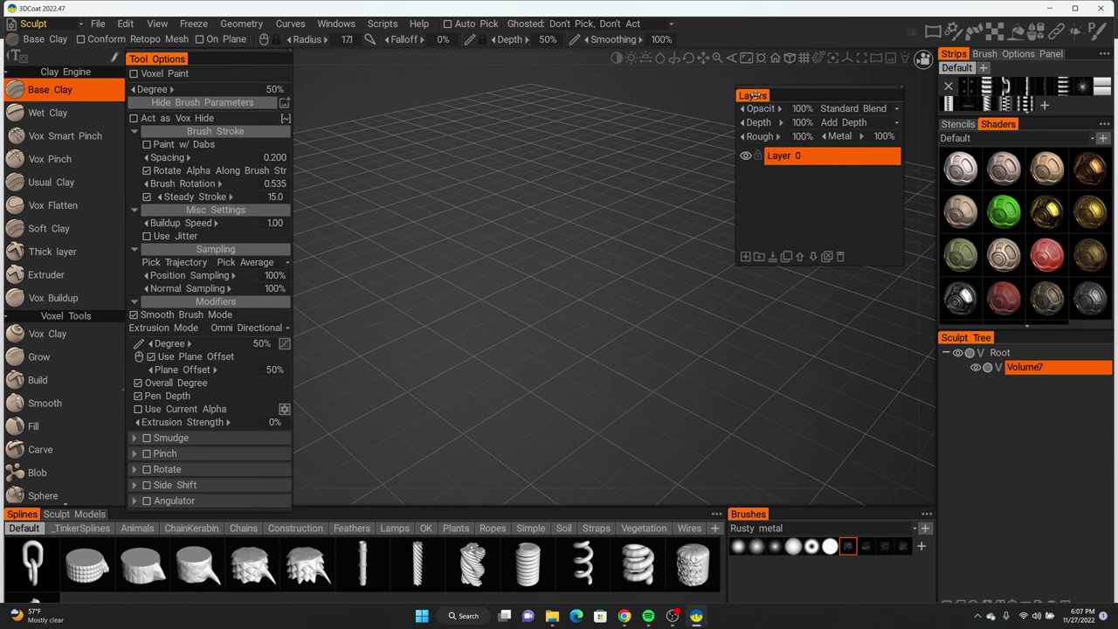
pyautogui.moveTo(760, 102)
pyautogui.mouseDown()
pyautogui.moveTo(732, 113)
pyautogui.moveTo(756, 106)
pyautogui.mouseUp()
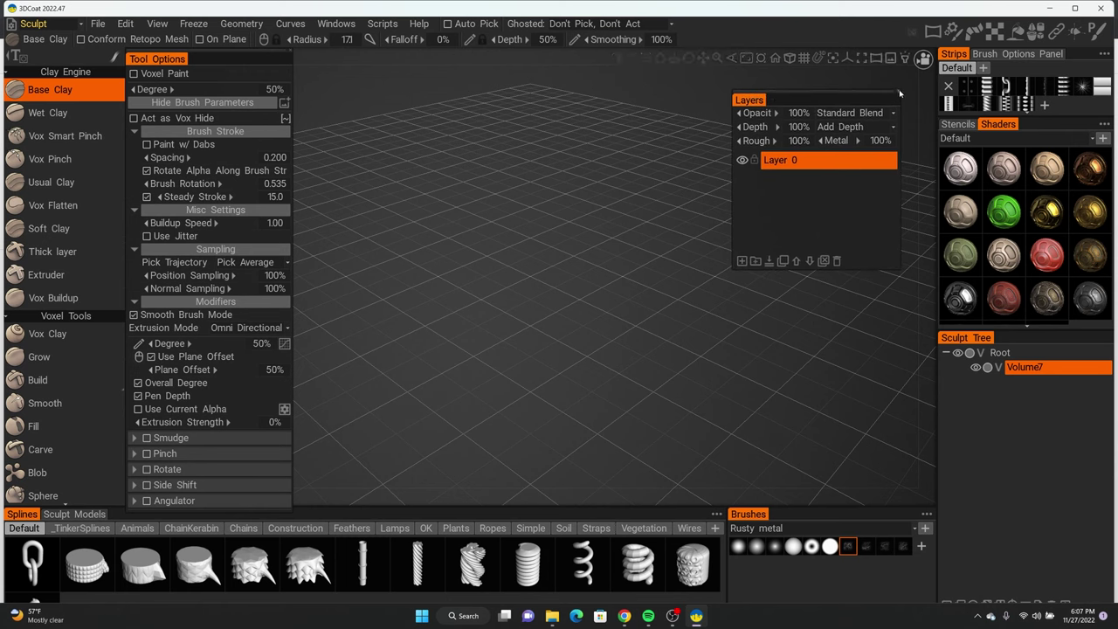
pyautogui.click(896, 98)
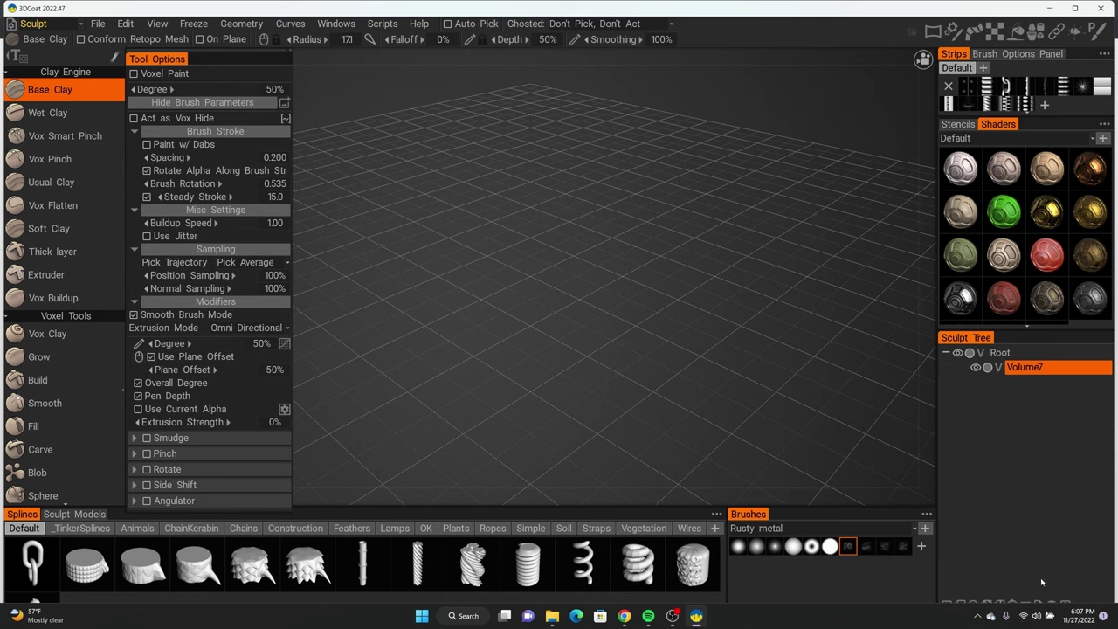
pyautogui.click(1075, 8)
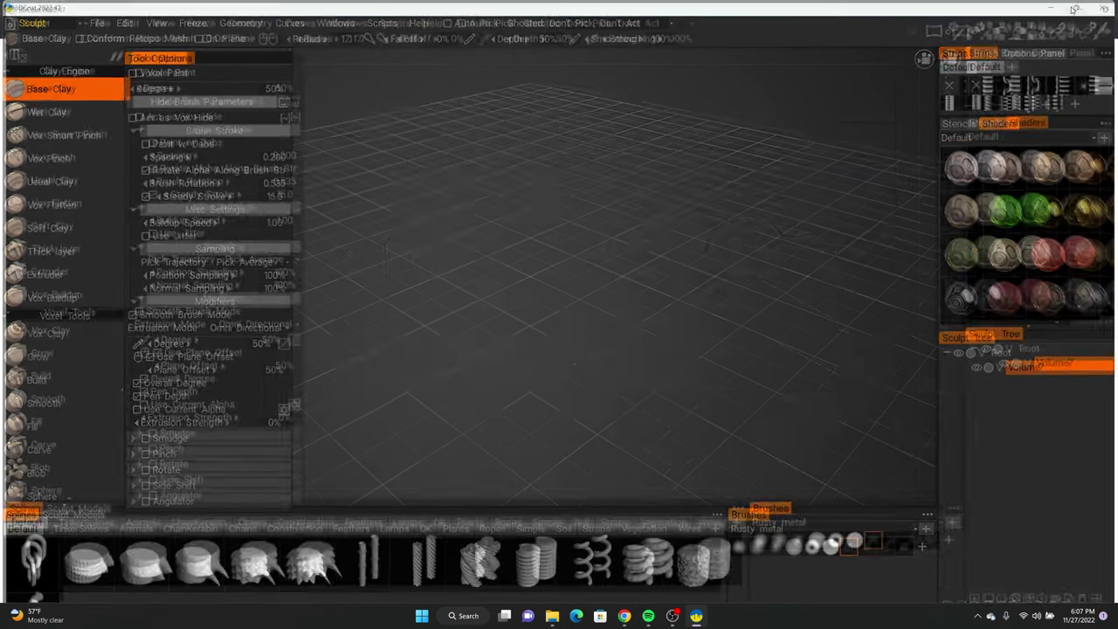
pyautogui.click(329, 267)
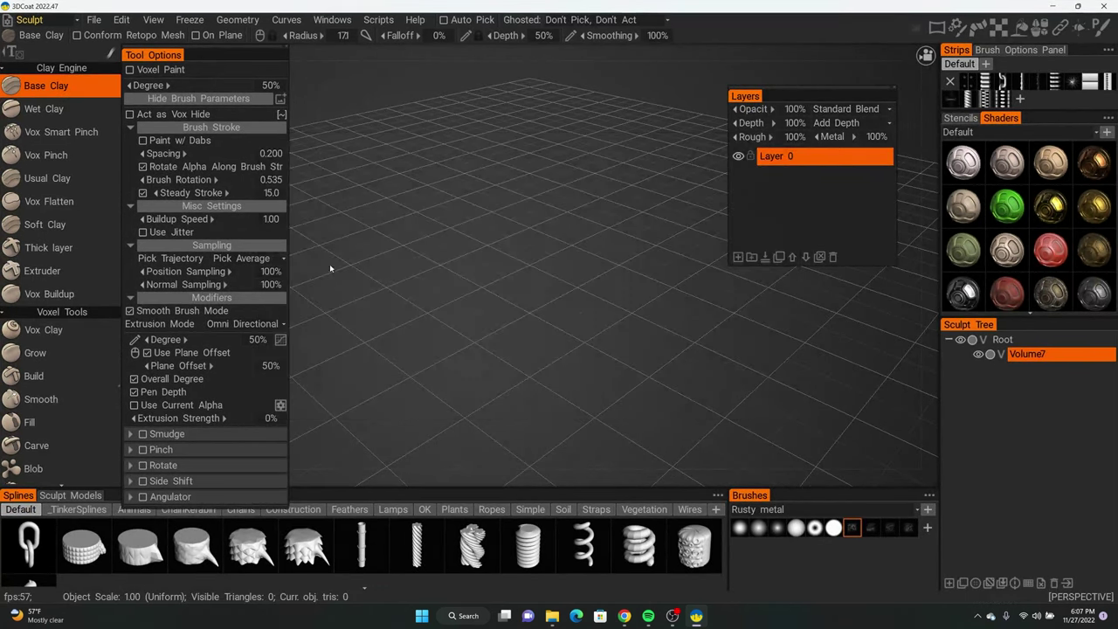
# Add three new volumes to the Sculpt Tree and undo all three additions.
pyautogui.click(949, 584)
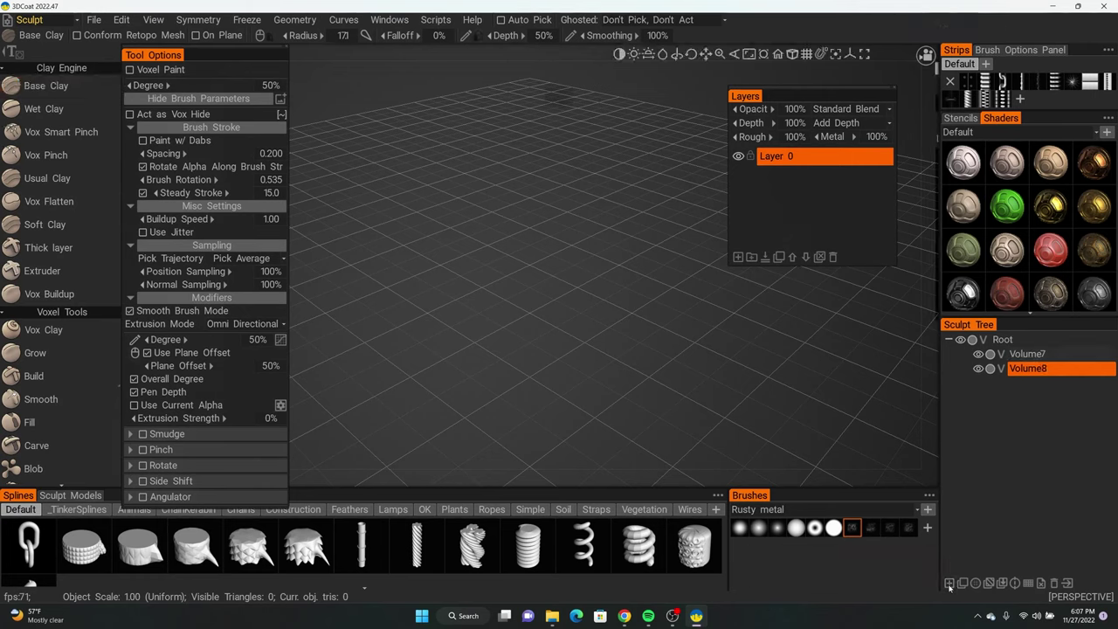
pyautogui.click(949, 584)
pyautogui.click(949, 583)
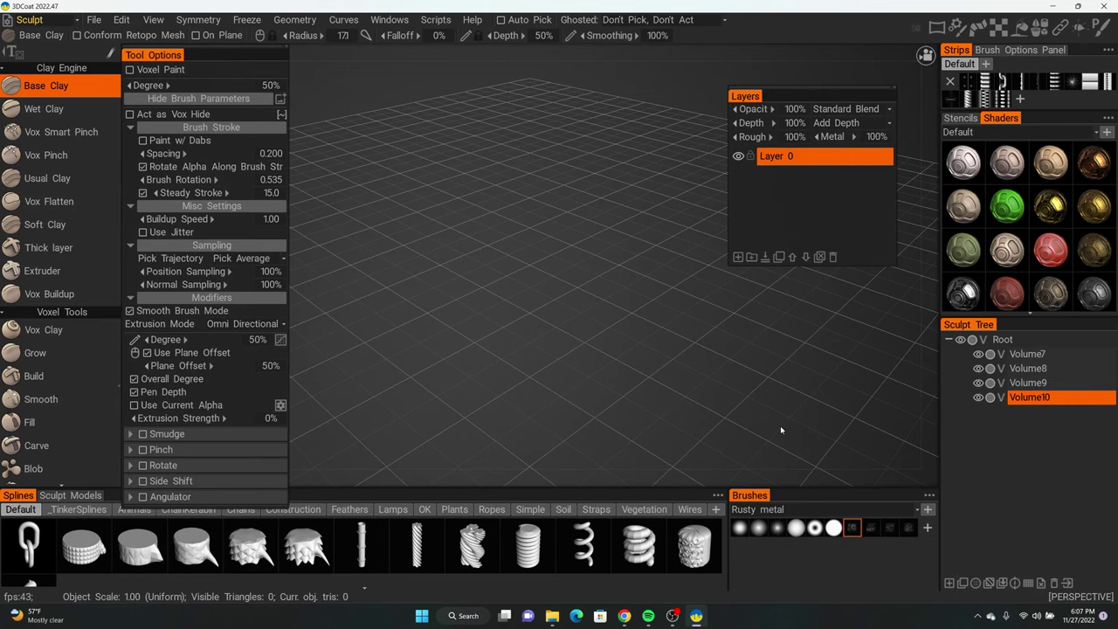
pyautogui.hotkey('ctrl', 'z')
pyautogui.hotkey('ctrl', 'z')
pyautogui.hotkey('ctrl', 'z')
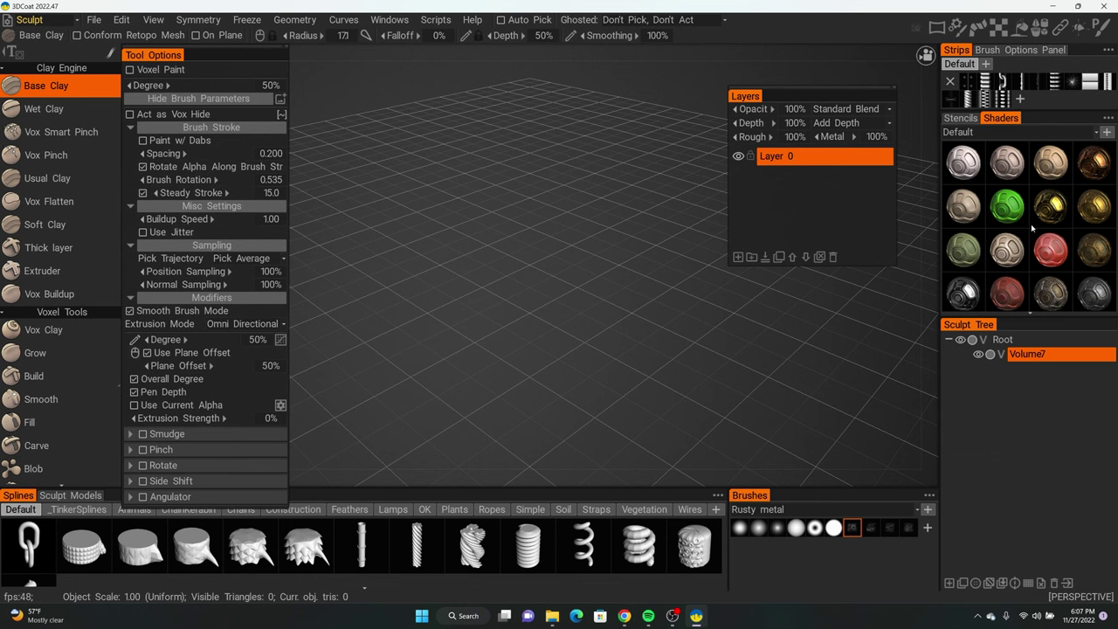
# Browse the Default shader set and assign the second shader in its first row to Volume7.
pyautogui.moveTo(1021, 230)
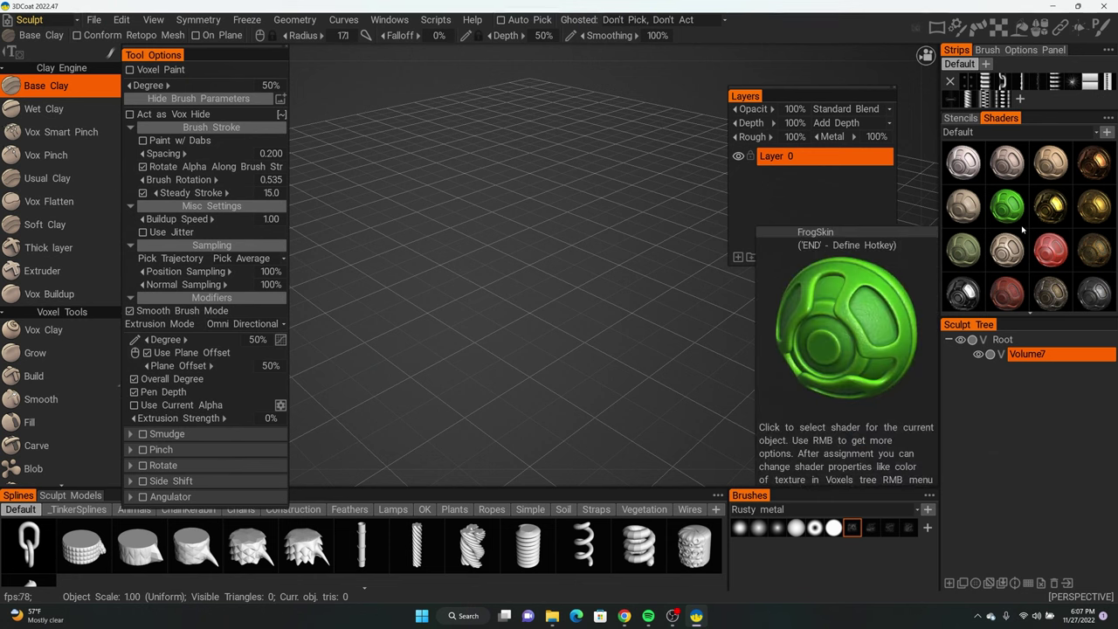
pyautogui.scroll(-1, 1022, 229)
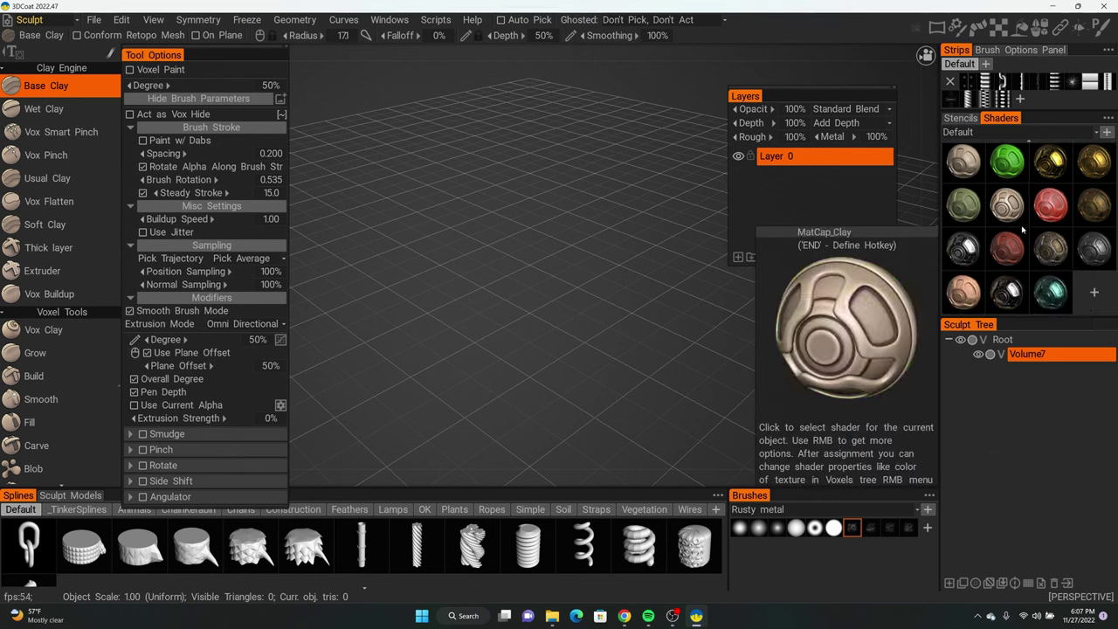
pyautogui.scroll(1, 1022, 229)
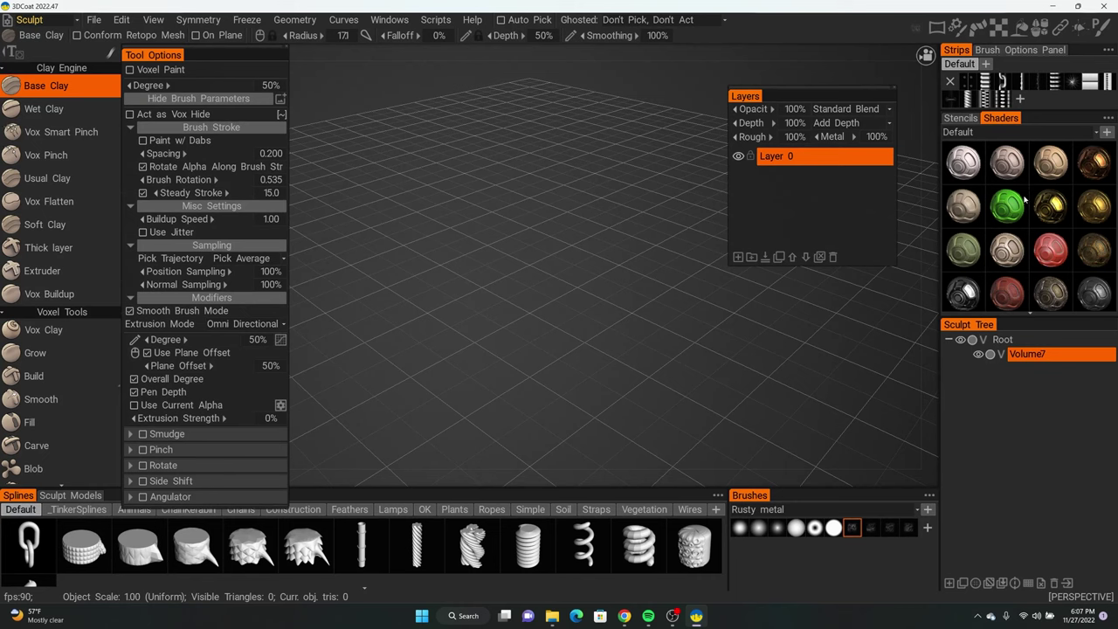
pyautogui.scroll(-1, 991, 201)
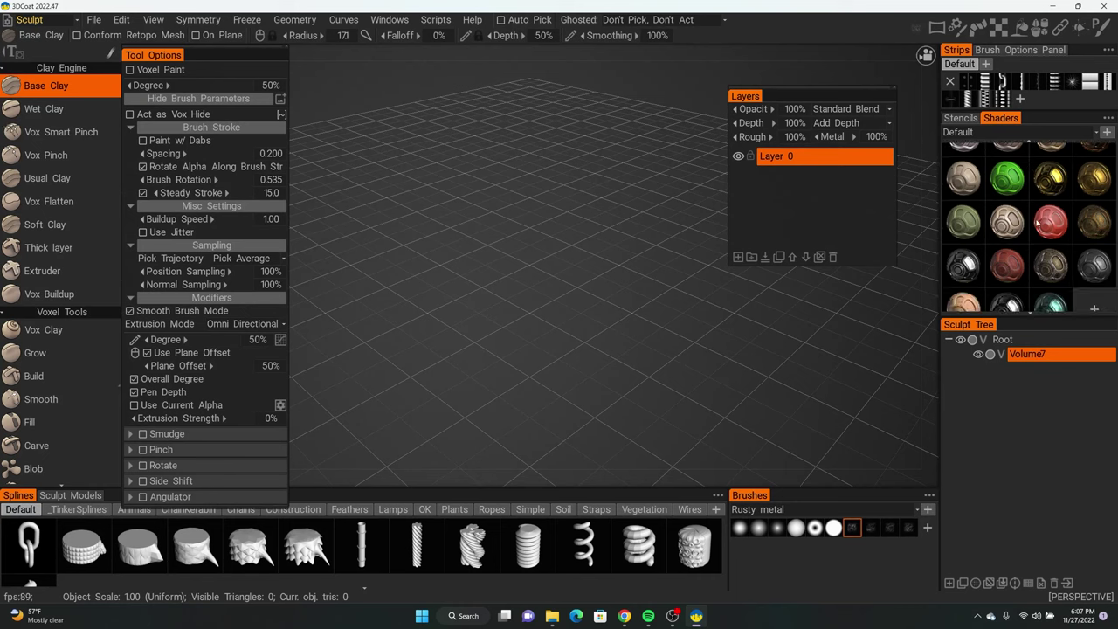
pyautogui.scroll(1, 1037, 223)
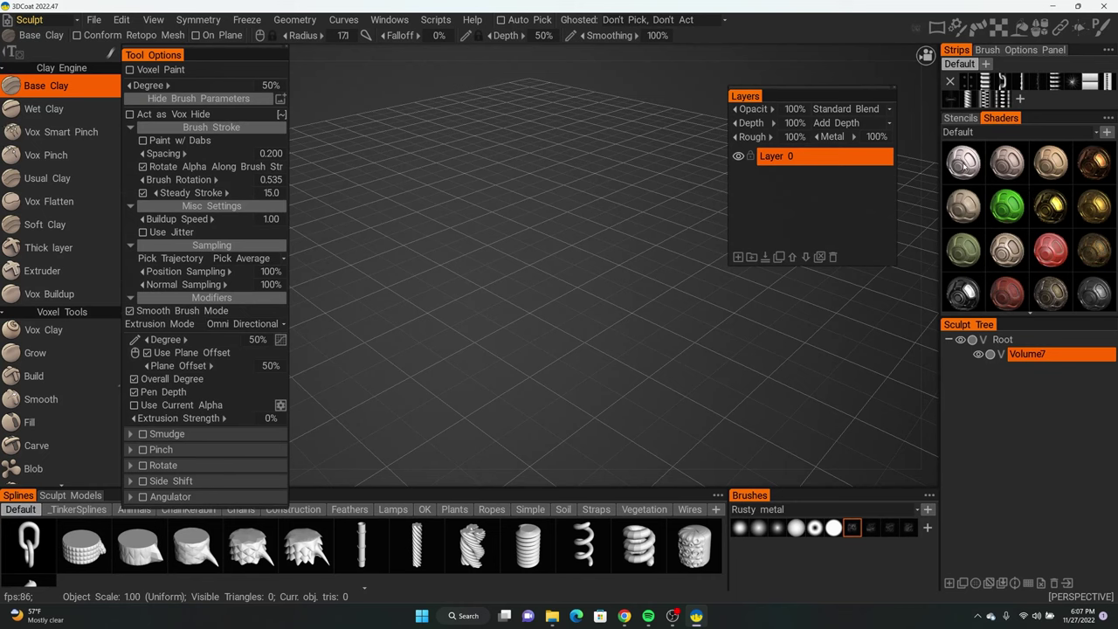
pyautogui.click(968, 166)
pyautogui.click(1007, 168)
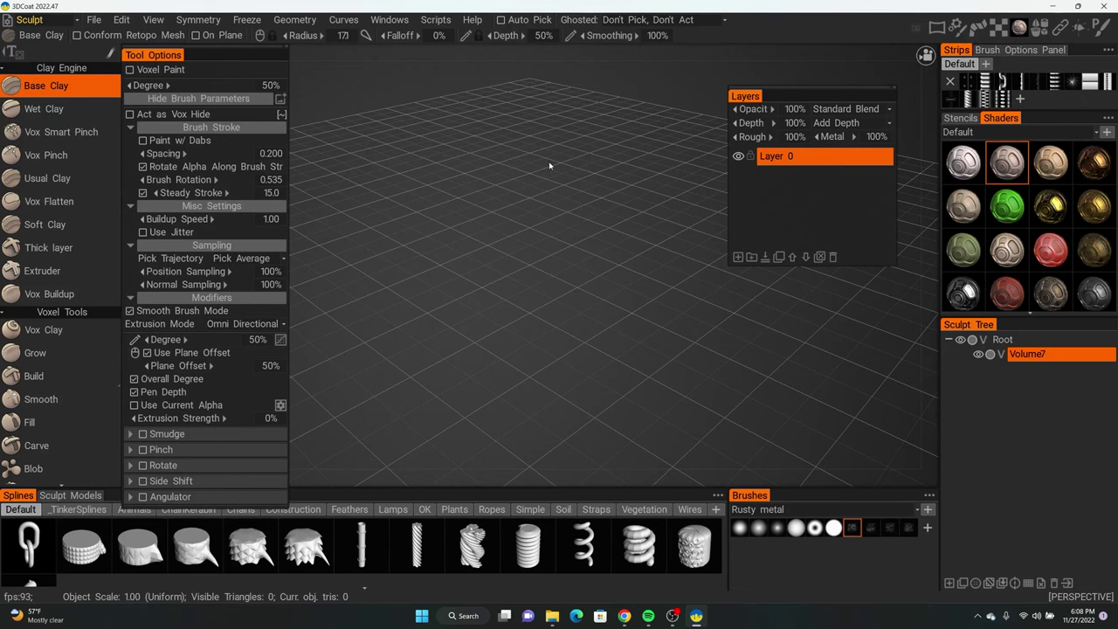
# Orbit, pan and zoom the viewport to view the whole floor grid from different distances and angles.
pyautogui.moveTo(572, 197); pyautogui.dragTo(561, 219)
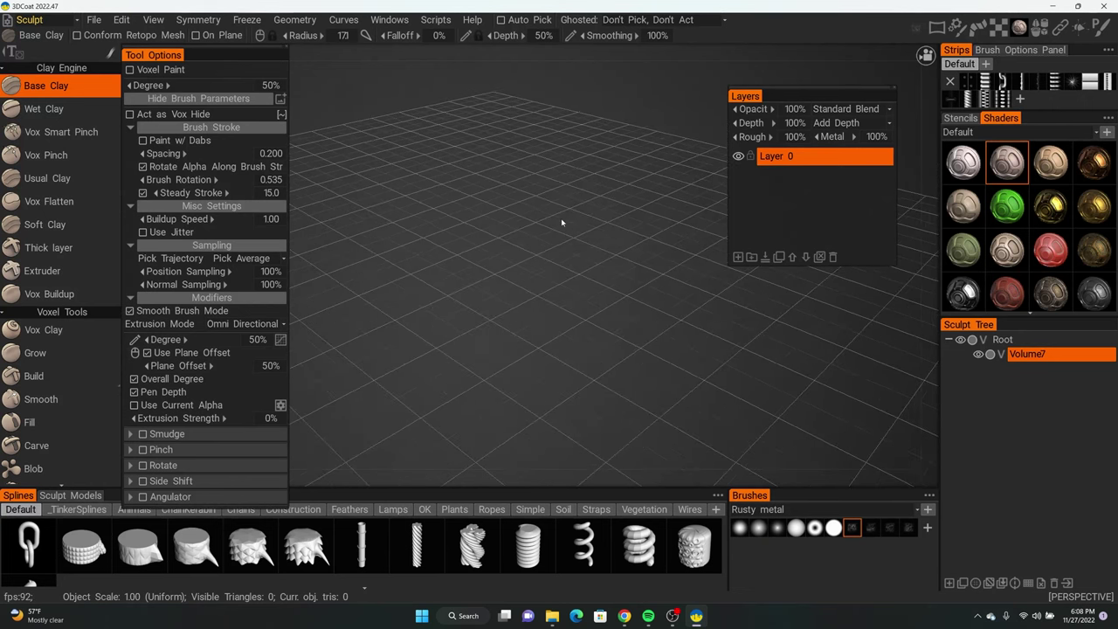
pyautogui.moveTo(615, 275); pyautogui.dragTo(500, 194)
pyautogui.moveTo(554, 261)
pyautogui.keyDown('alt'); pyautogui.mouseDown()
pyautogui.moveTo(497, 270)
pyautogui.moveTo(559, 266)
pyautogui.moveTo(520, 282)
pyautogui.moveTo(569, 276)
pyautogui.moveTo(525, 282)
pyautogui.moveTo(556, 271)
pyautogui.moveTo(541, 265)
pyautogui.mouseUp(); pyautogui.keyUp('alt')
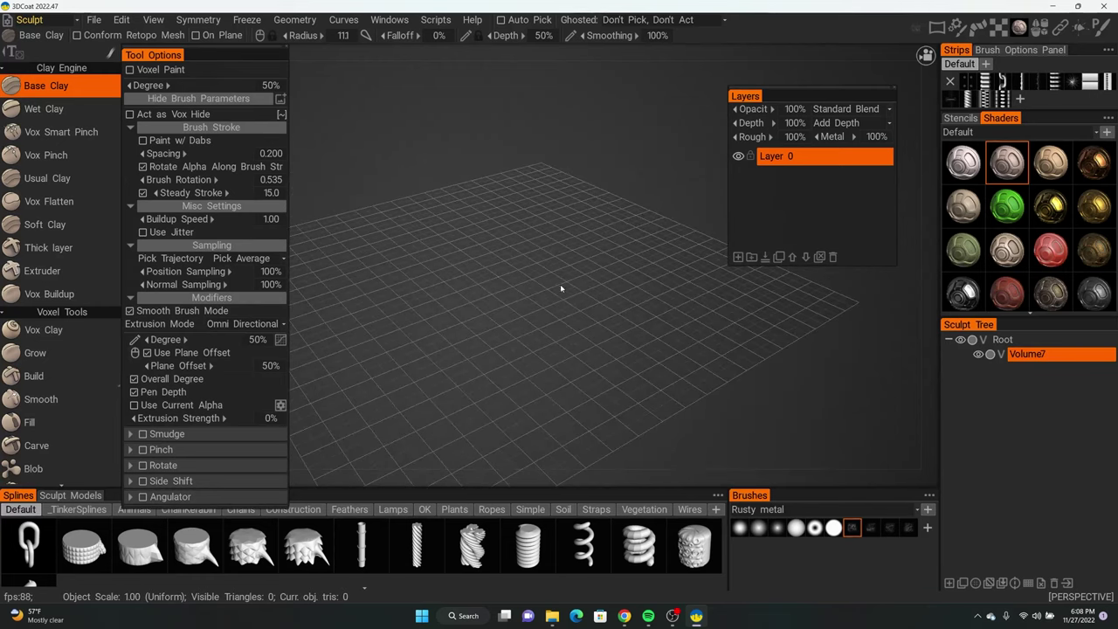
pyautogui.keyDown('alt'); pyautogui.moveTo(521, 254); pyautogui.dragTo(545, 232, button='middle'); pyautogui.keyUp('alt')
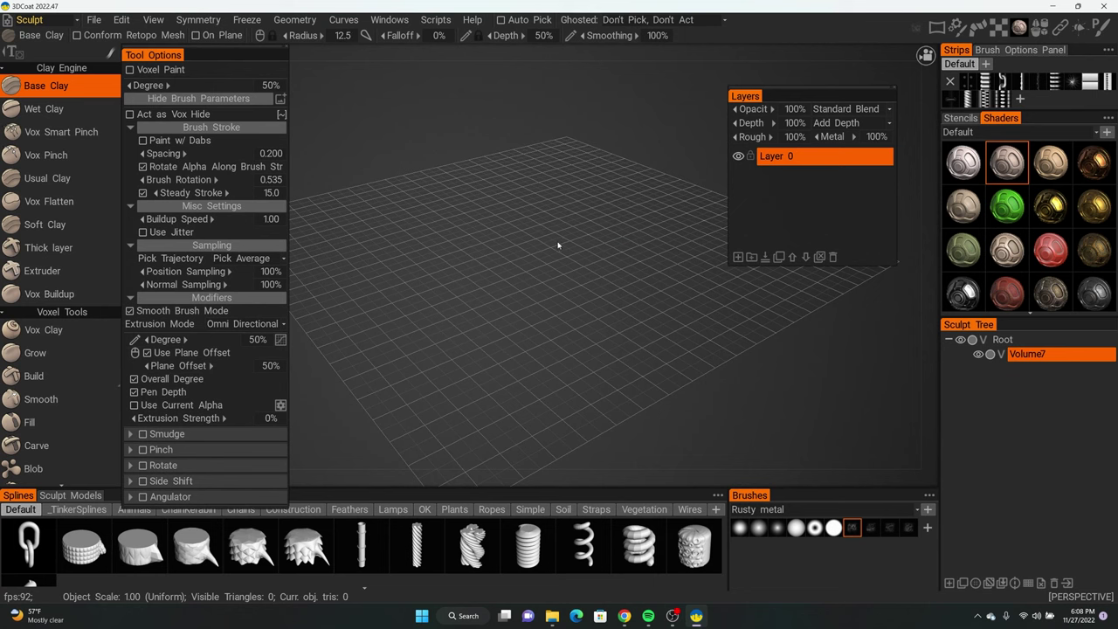
pyautogui.keyDown('alt'); pyautogui.moveTo(560, 245); pyautogui.dragTo(552, 223, button='right'); pyautogui.keyUp('alt')
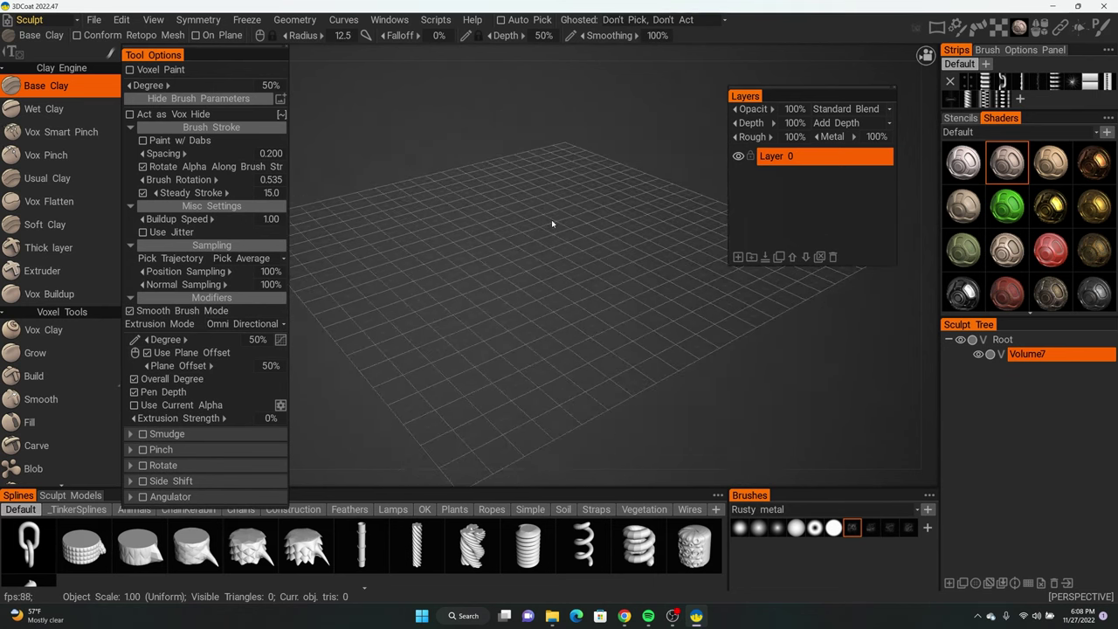
pyautogui.keyDown('alt'); pyautogui.moveTo(550, 224); pyautogui.dragTo(494, 182); pyautogui.keyUp('alt')
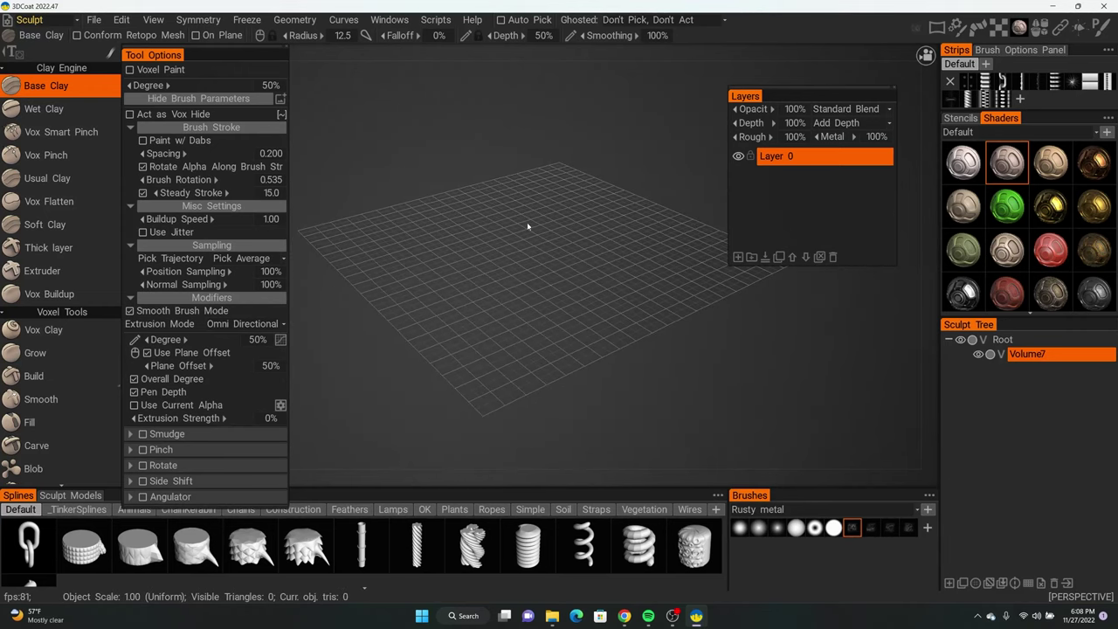
# Set the Base Clay brush radius to 14.2.
pyautogui.scroll(1, 544, 227)
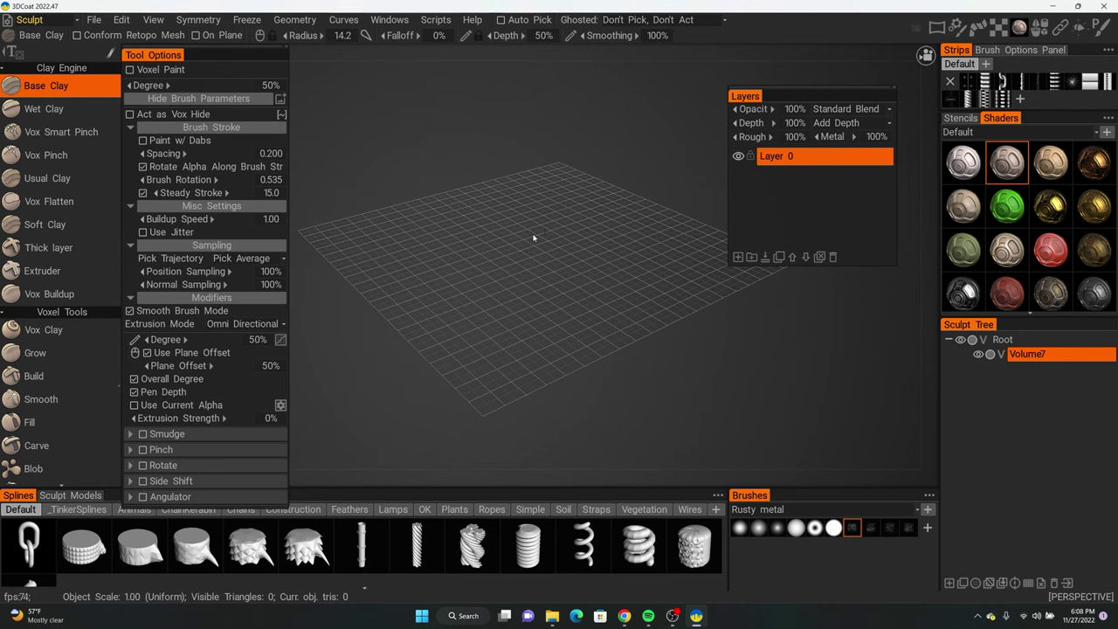
pyautogui.moveTo(534, 236)
pyautogui.mouseDown()
pyautogui.moveTo(509, 254)
pyautogui.moveTo(599, 254)
pyautogui.moveTo(539, 272)
pyautogui.moveTo(555, 246)
pyautogui.moveTo(588, 239)
pyautogui.moveTo(593, 264)
pyautogui.moveTo(577, 248)
pyautogui.moveTo(553, 301)
pyautogui.moveTo(566, 235)
pyautogui.moveTo(546, 247)
pyautogui.mouseUp()
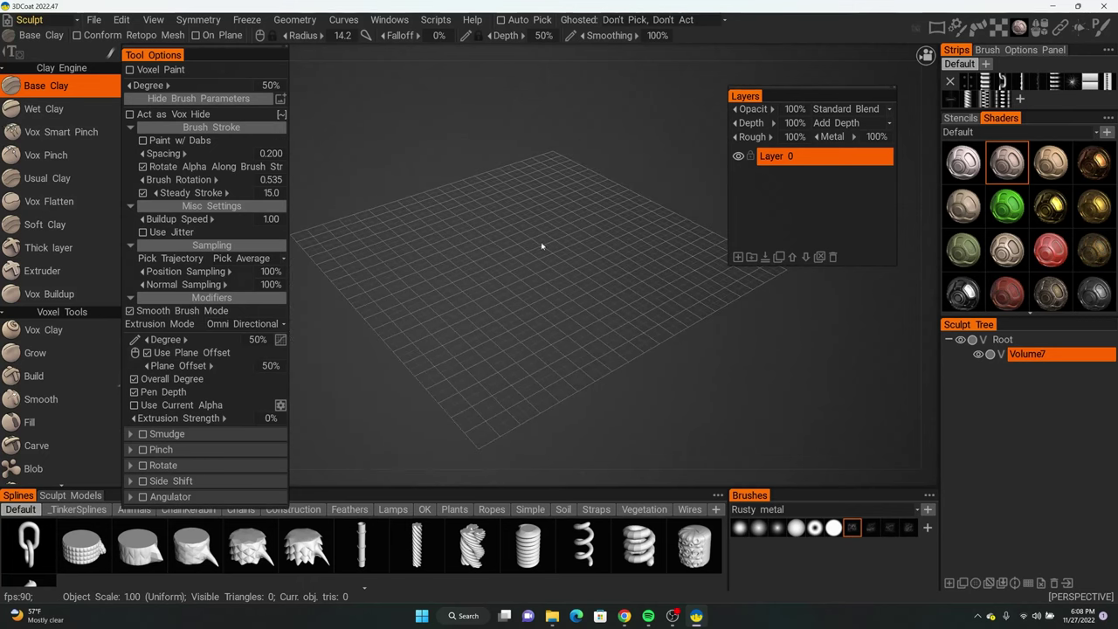
pyautogui.moveTo(530, 242)
pyautogui.mouseDown(button='right')
pyautogui.moveTo(643, 281)
pyautogui.moveTo(479, 232)
pyautogui.moveTo(548, 250)
pyautogui.moveTo(579, 295)
pyautogui.moveTo(529, 248)
pyautogui.moveTo(681, 308)
pyautogui.moveTo(529, 248)
pyautogui.moveTo(536, 242)
pyautogui.moveTo(515, 227)
pyautogui.moveTo(549, 243)
pyautogui.mouseUp(button='right')
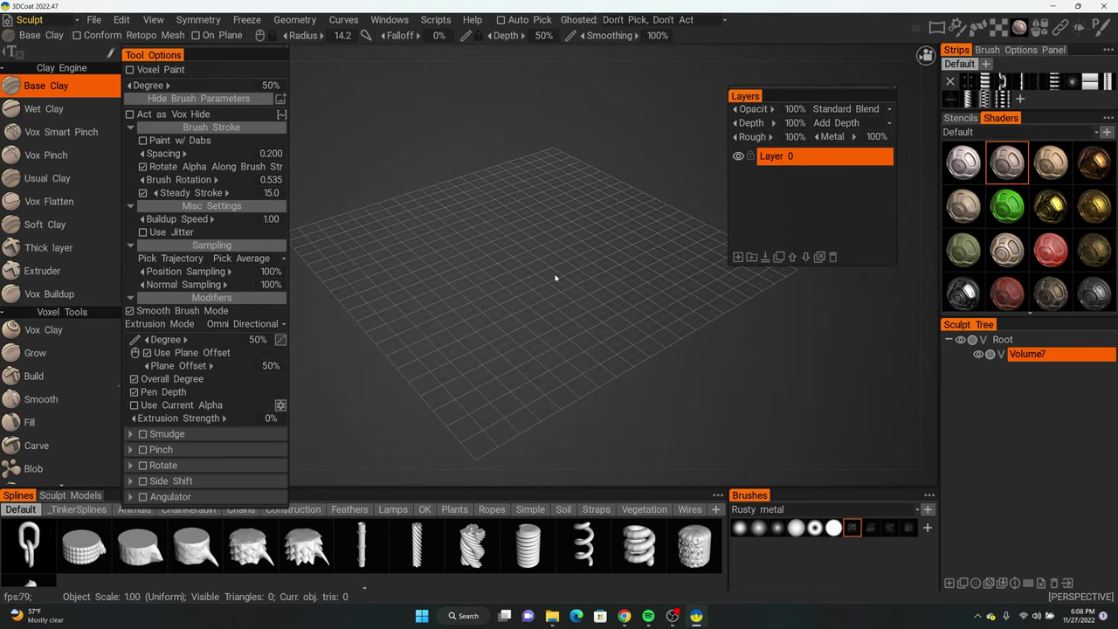
# Shift the floating Layers panel slightly lower and pan the grid down using the viewport's on-screen Move control.
pyautogui.moveTo(742, 95); pyautogui.dragTo(746, 102)
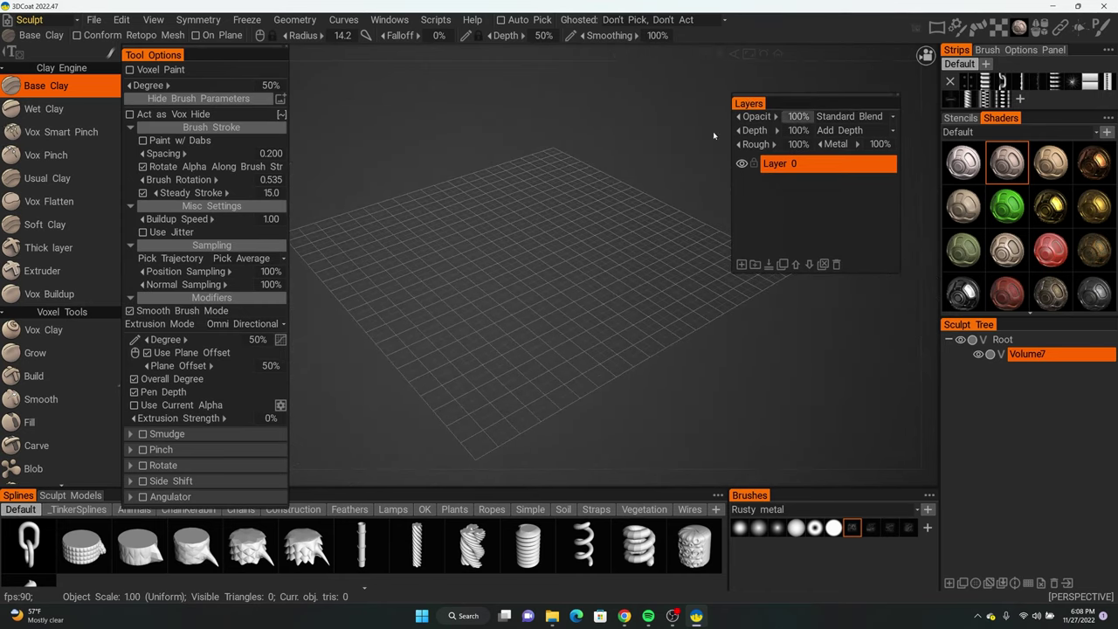
pyautogui.moveTo(718, 82)
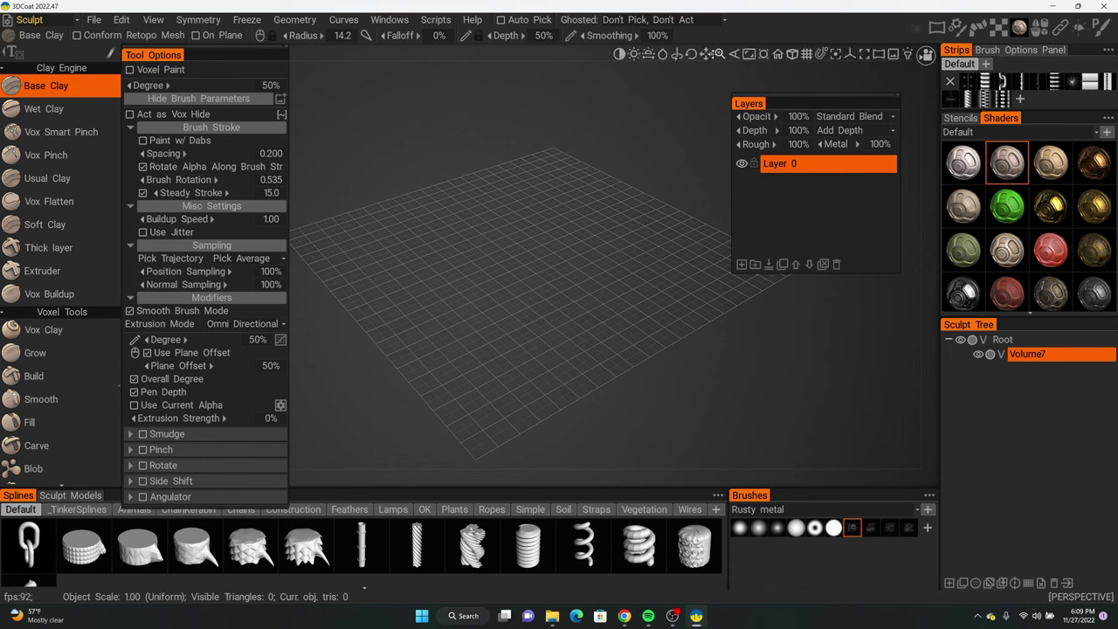
pyautogui.moveTo(706, 54); pyautogui.dragTo(698, 87)
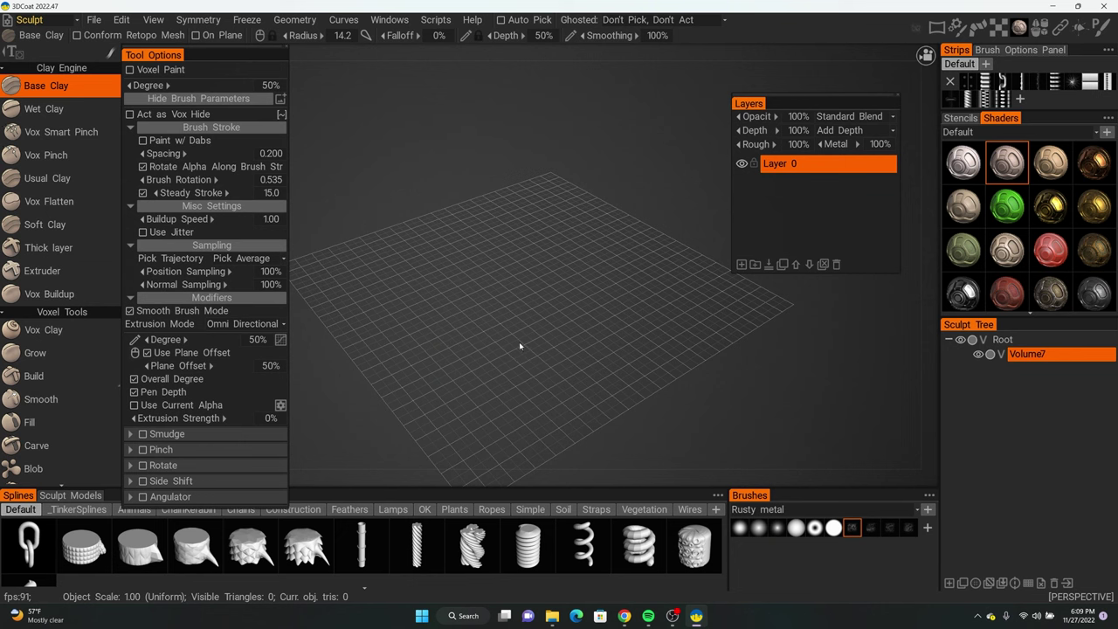
pyautogui.moveTo(519, 343); pyautogui.dragTo(545, 316, button='middle')
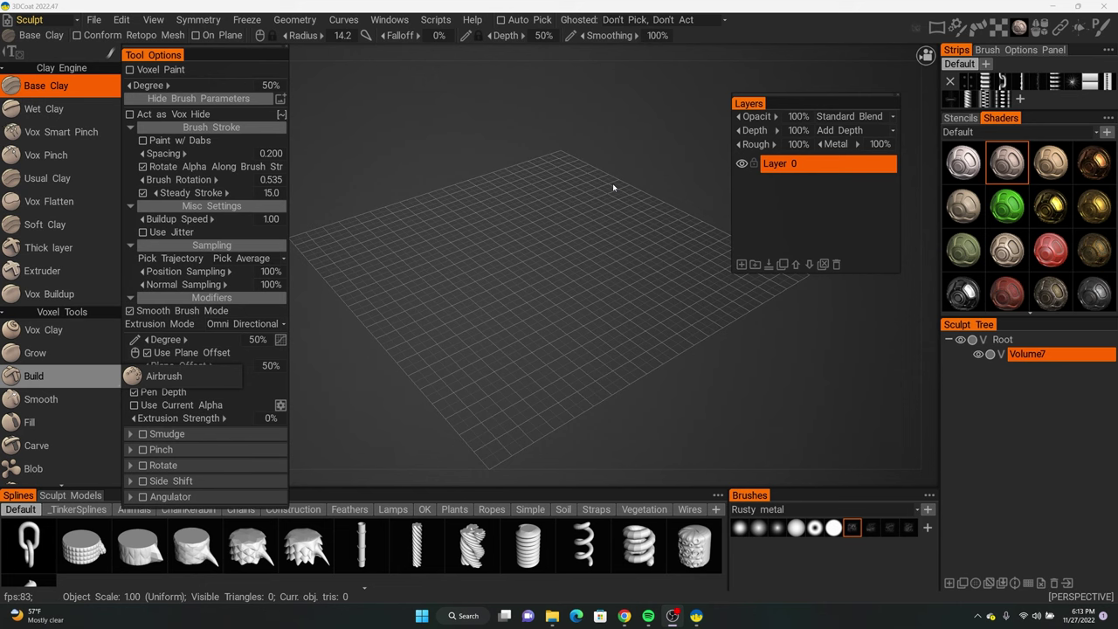
pyautogui.moveTo(661, 337)
pyautogui.mouseDown()
pyautogui.moveTo(654, 304)
pyautogui.moveTo(649, 323)
pyautogui.moveTo(638, 316)
pyautogui.moveTo(643, 339)
pyautogui.moveTo(632, 331)
pyautogui.mouseUp()
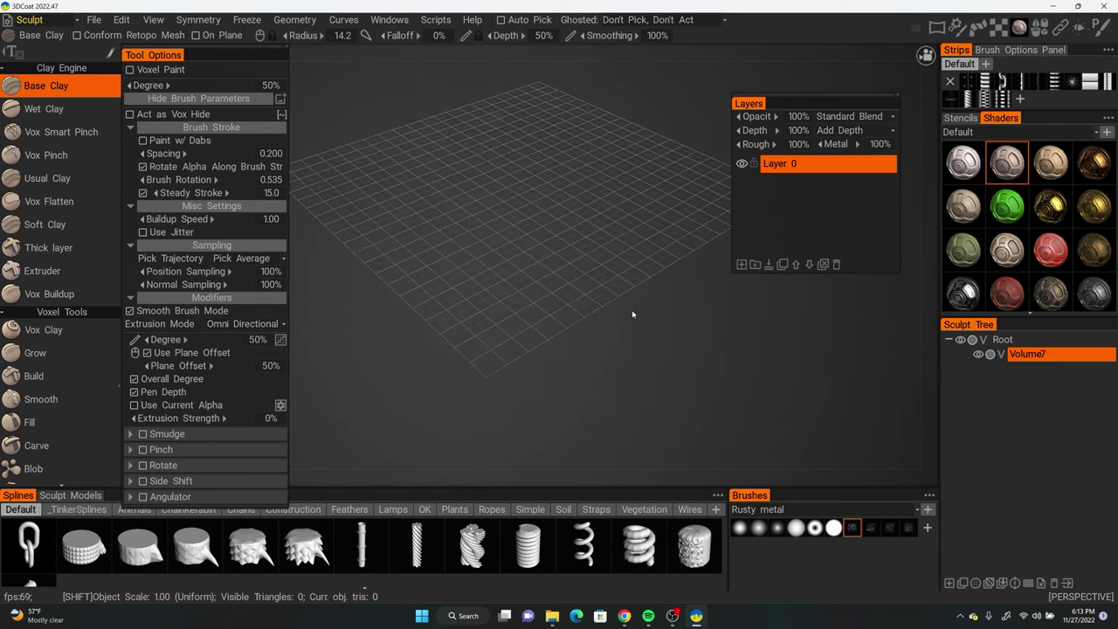
pyautogui.keyDown('alt'); pyautogui.moveTo(641, 322); pyautogui.dragTo(606, 322, button='right'); pyautogui.keyUp('alt')
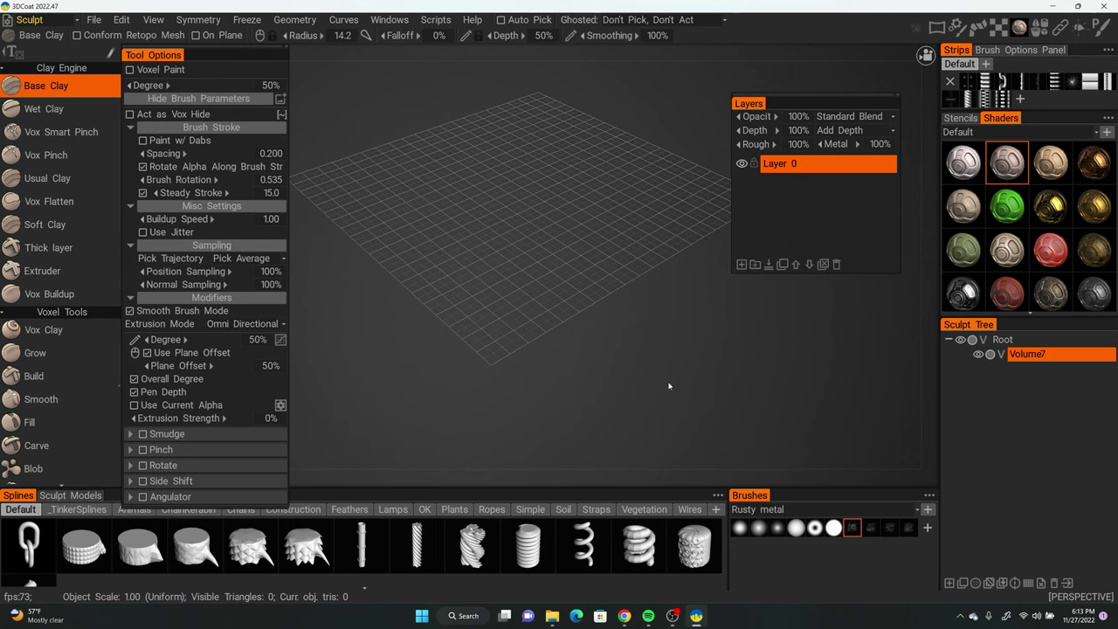
# Browse the voxel, surface and adjust tools and select the Sphere voxel tool.
pyautogui.scroll(-9, 82, 429)
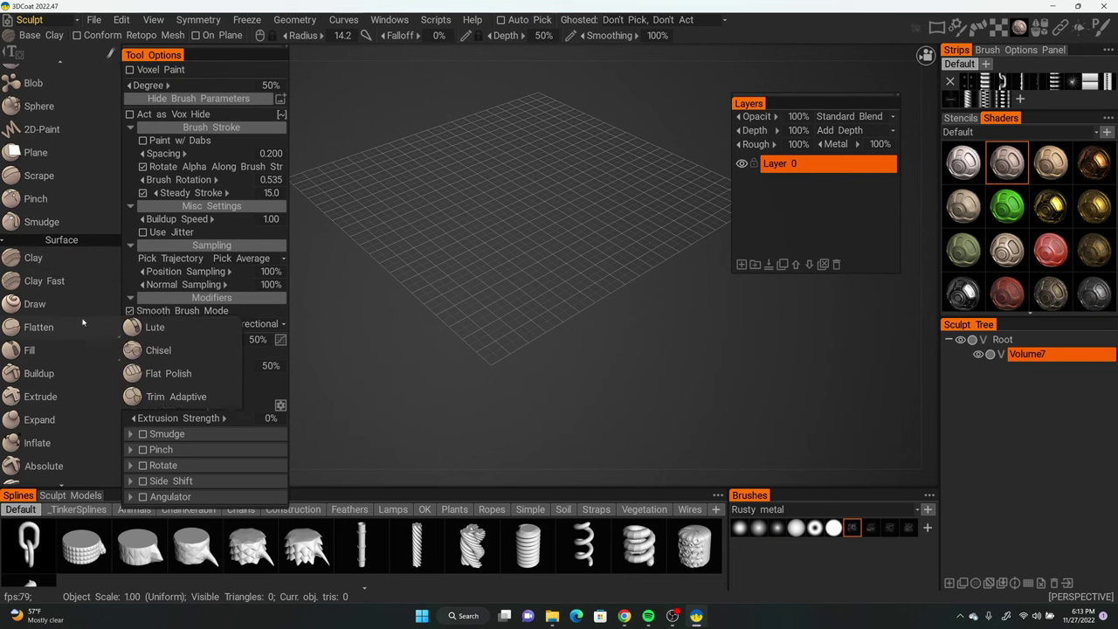
pyautogui.scroll(-7, 83, 323)
pyautogui.moveTo(79, 253)
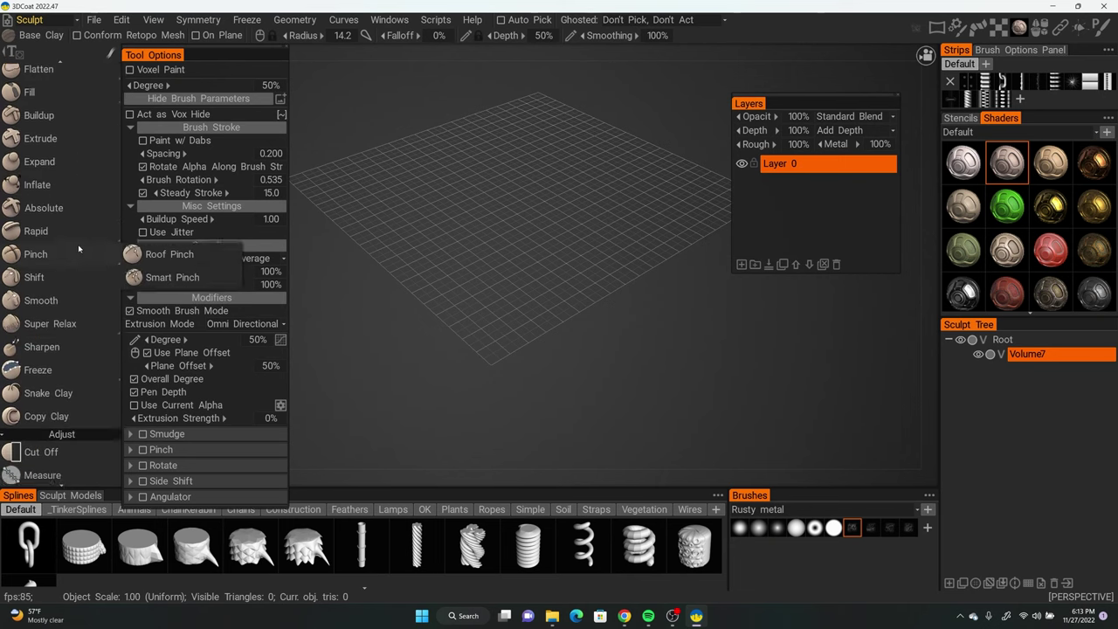
pyautogui.scroll(-4, 78, 249)
pyautogui.scroll(6, 75, 279)
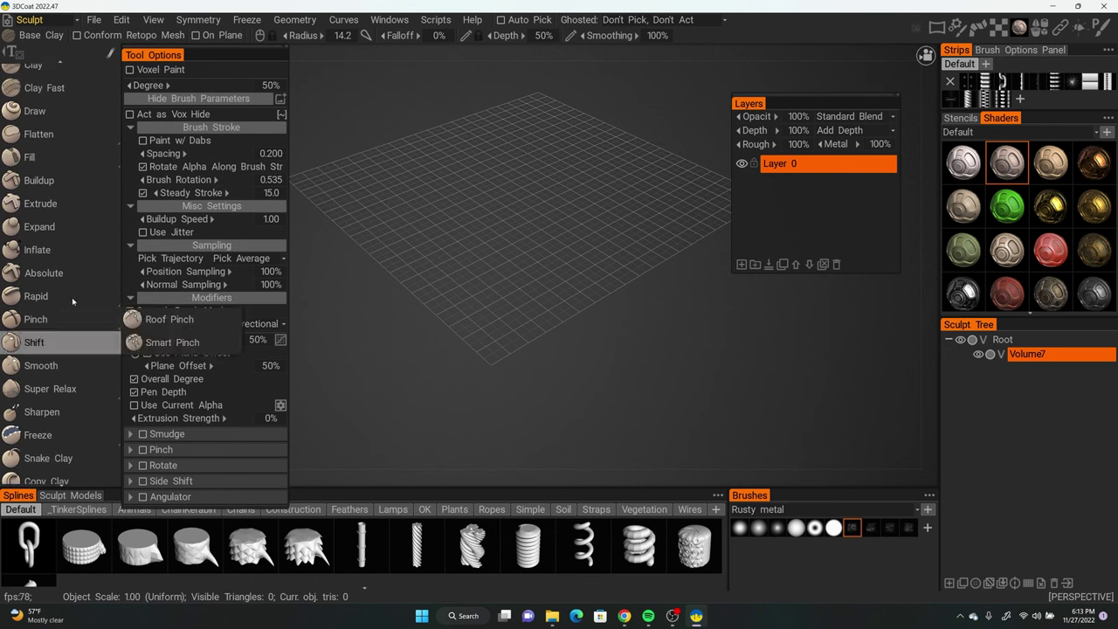
pyautogui.scroll(4, 79, 302)
pyautogui.scroll(1, 76, 349)
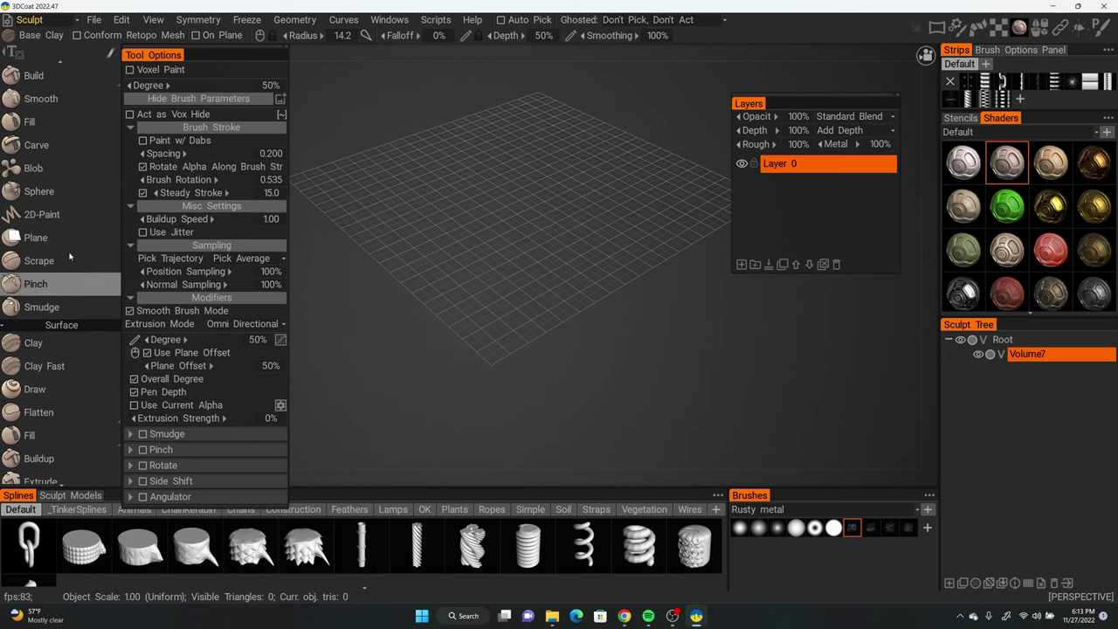
pyautogui.click(62, 189)
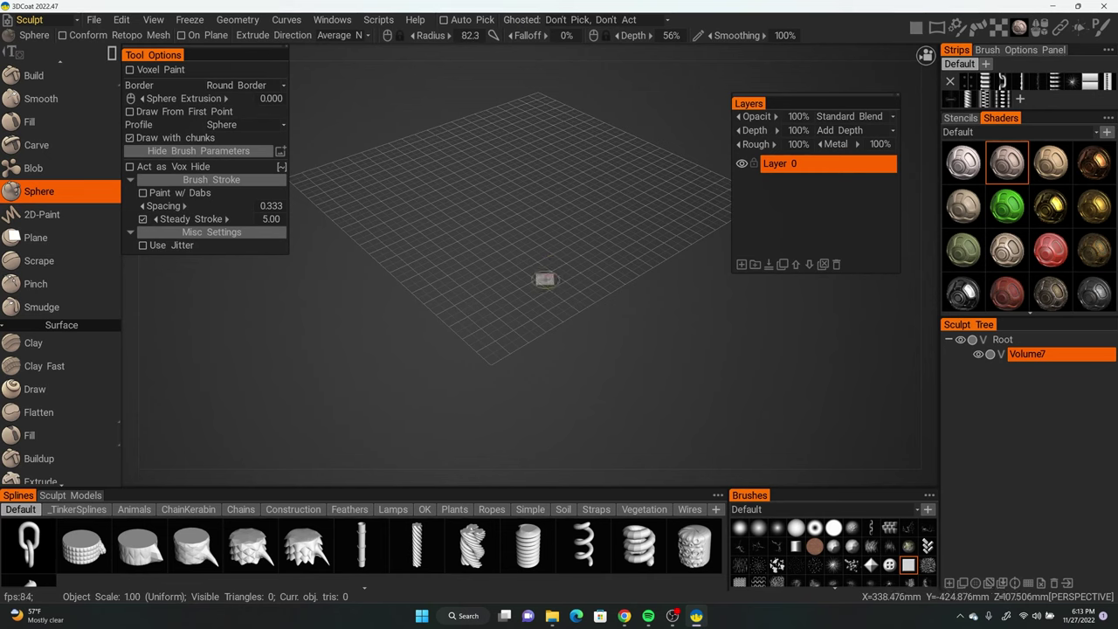
# Try larger and smaller Sphere brush sizes, set the radius to 20.0 and undo the stray test shape.
pyautogui.scroll(8, 545, 279)
pyautogui.scroll(-2, 545, 279)
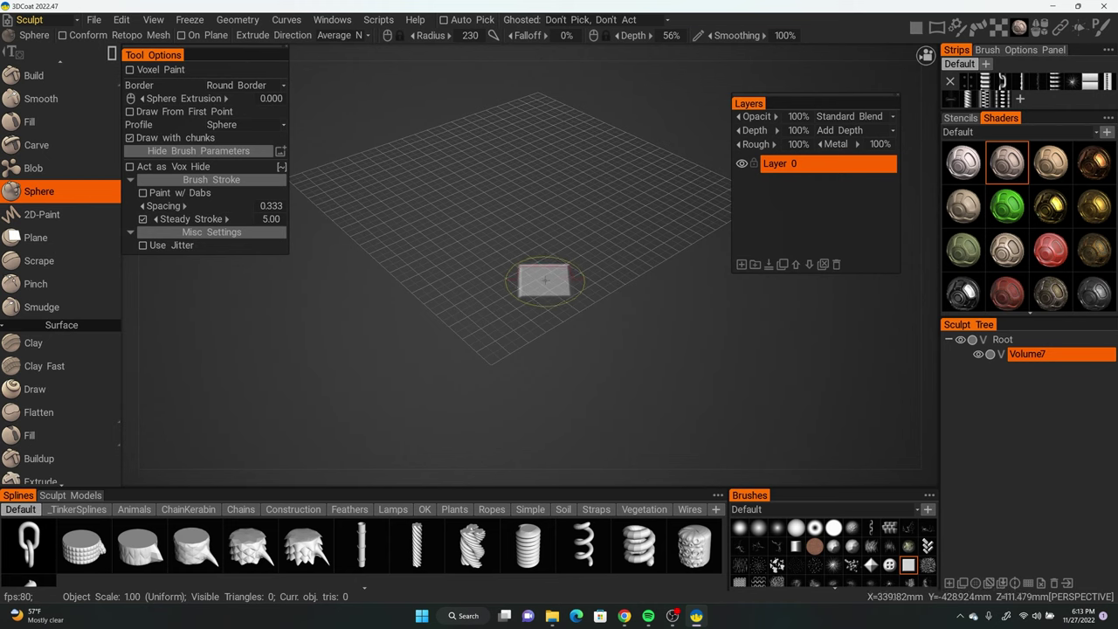
pyautogui.scroll(-4, 546, 281)
pyautogui.press('[')
pyautogui.press('[')
pyautogui.press('[')
pyautogui.press('[')
pyautogui.press('[')
pyautogui.scroll(14, 545, 280)
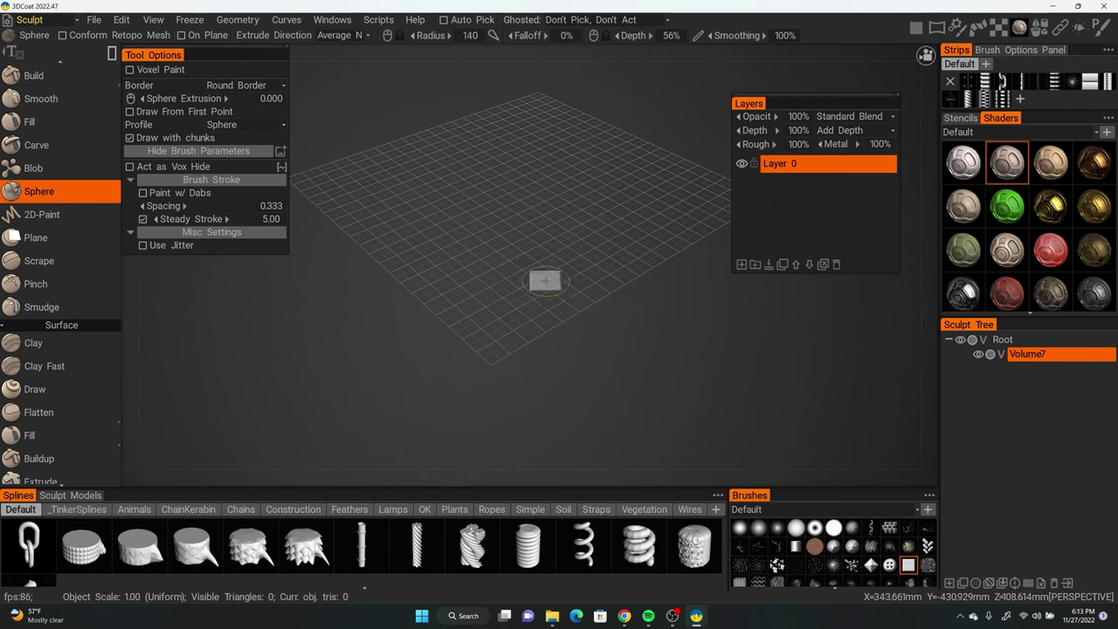
pyautogui.scroll(-3, 554, 278)
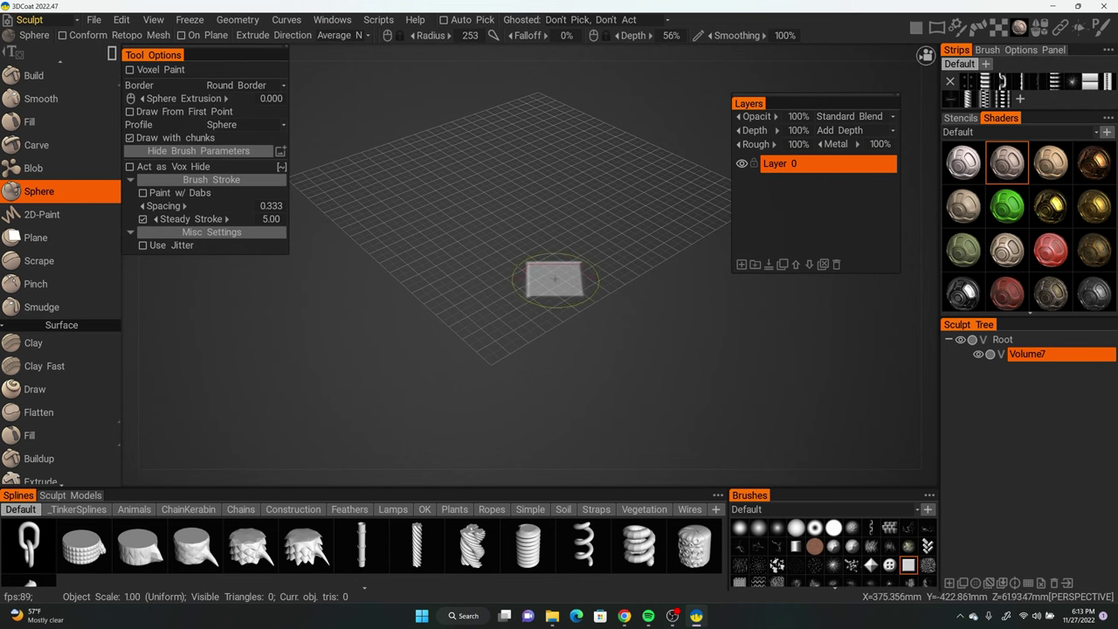
pyautogui.press('[')
pyautogui.press('[')
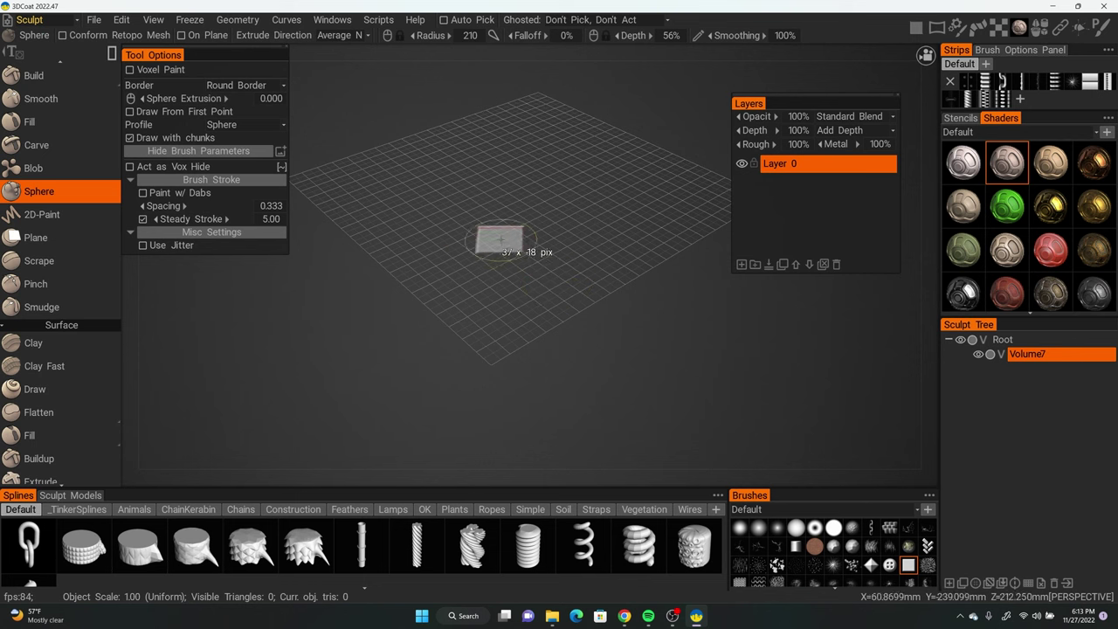
pyautogui.hotkey('ctrl', 'z')
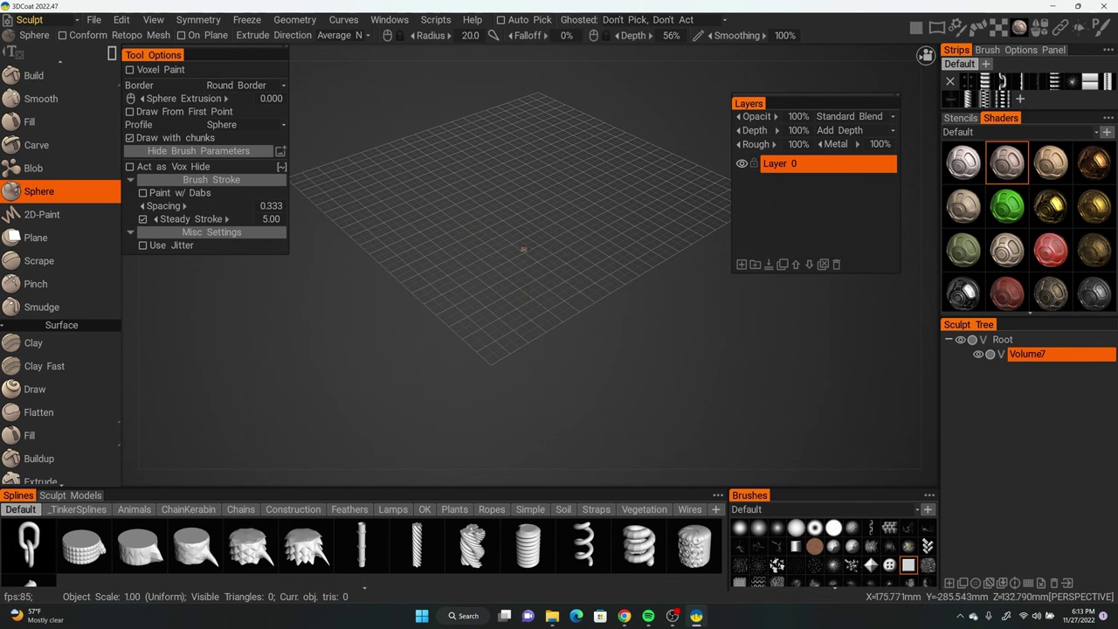
# Scribble several overlapping freehand tube strokes with the Sphere tool across the middle of the floor grid.
pyautogui.moveTo(500, 241)
pyautogui.mouseDown()
pyautogui.moveTo(534, 234)
pyautogui.moveTo(551, 207)
pyautogui.moveTo(524, 236)
pyautogui.moveTo(563, 262)
pyautogui.moveTo(595, 249)
pyautogui.mouseUp()
pyautogui.moveTo(541, 163)
pyautogui.mouseDown()
pyautogui.moveTo(493, 187)
pyautogui.moveTo(531, 267)
pyautogui.mouseUp()
pyautogui.moveTo(463, 238); pyautogui.dragTo(503, 267)
pyautogui.moveTo(525, 158)
pyautogui.mouseDown()
pyautogui.moveTo(573, 229)
pyautogui.moveTo(524, 203)
pyautogui.moveTo(522, 232)
pyautogui.mouseUp()
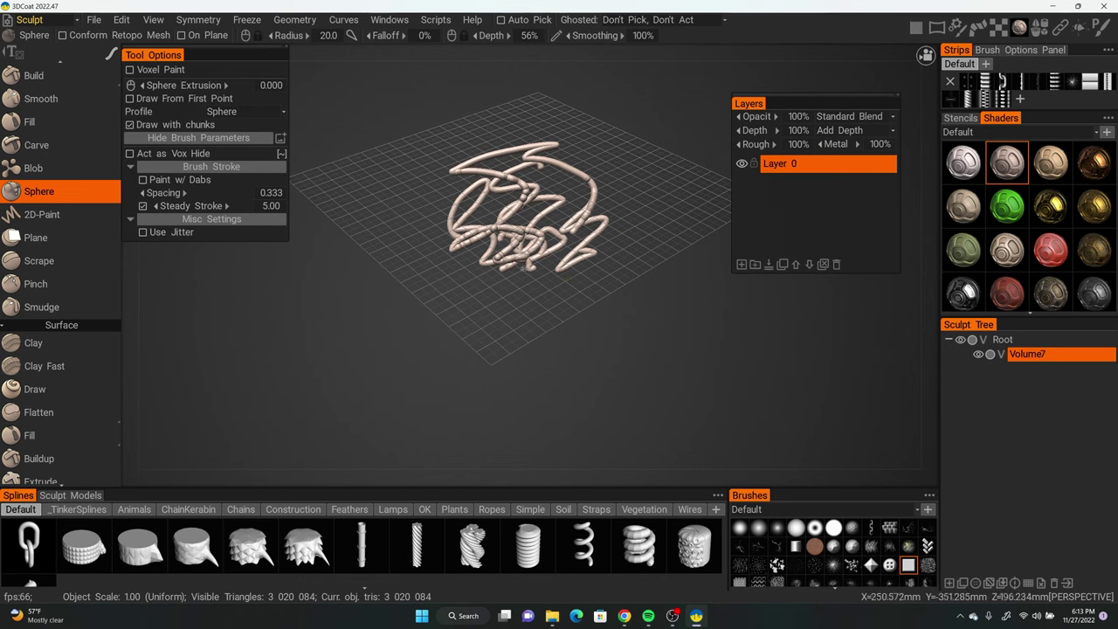
# Switch the Sphere tool to rectangle lasso strokes and draw slabs of different sizes around the tube scribble.
pyautogui.moveTo(111, 56)
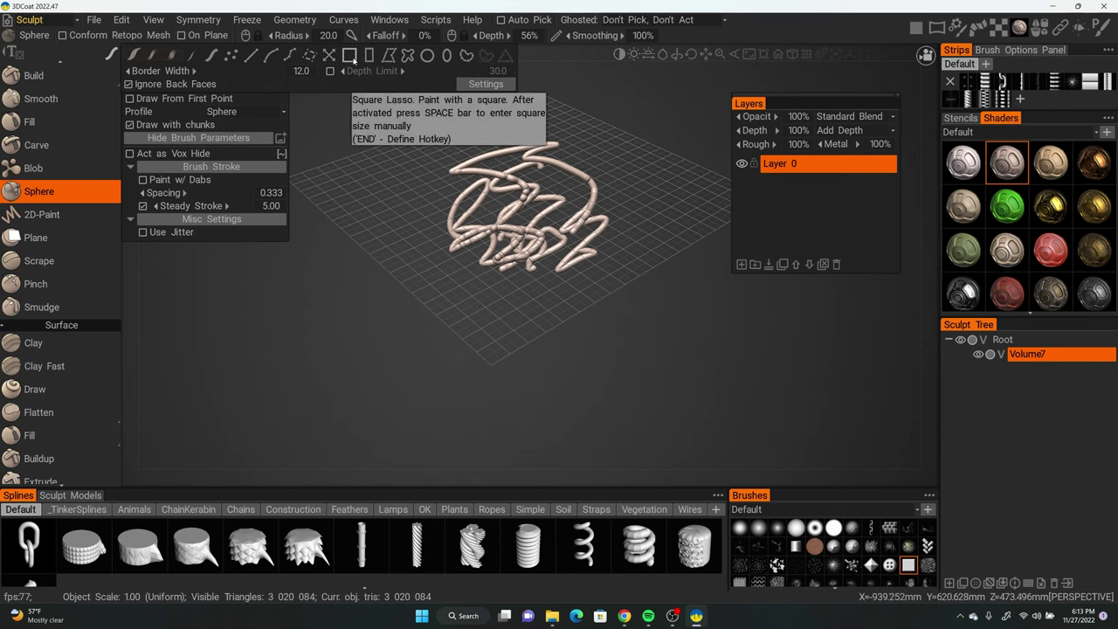
pyautogui.click(370, 56)
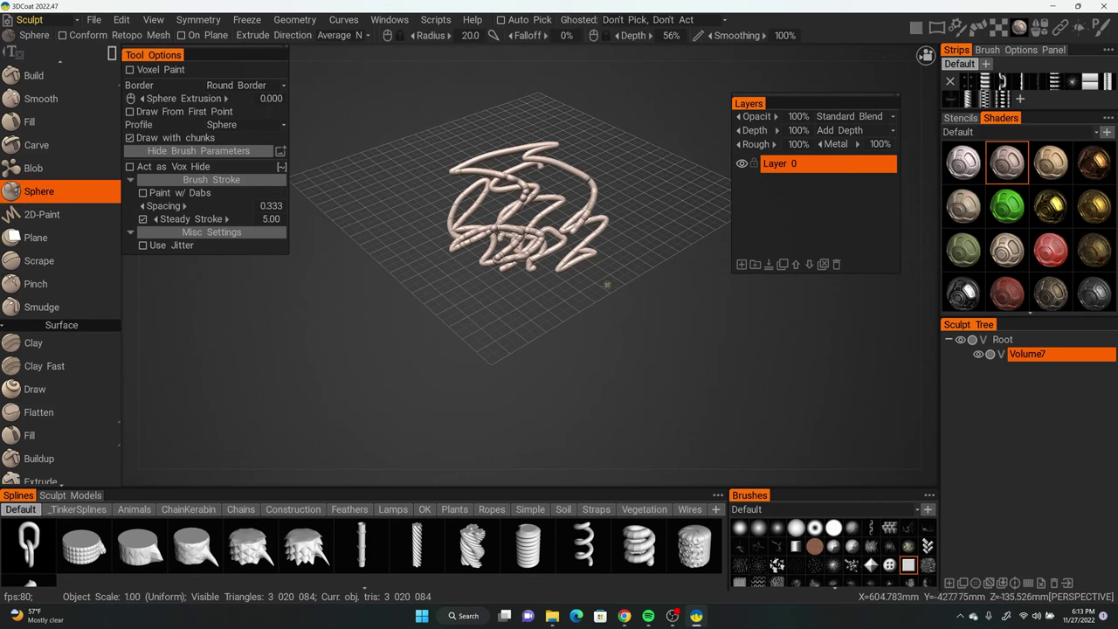
pyautogui.moveTo(528, 308); pyautogui.dragTo(536, 313)
pyautogui.moveTo(623, 230); pyautogui.dragTo(648, 247)
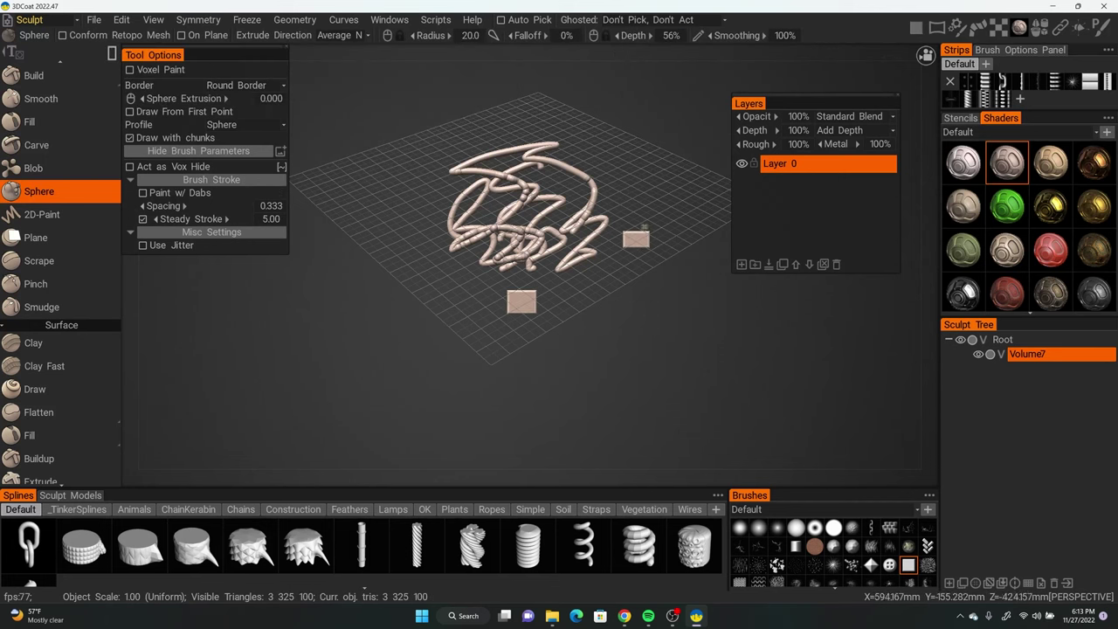
pyautogui.moveTo(623, 166); pyautogui.dragTo(635, 191)
pyautogui.moveTo(641, 133); pyautogui.dragTo(666, 166)
pyautogui.moveTo(355, 138); pyautogui.dragTo(424, 178)
pyautogui.moveTo(466, 115)
pyautogui.mouseDown()
pyautogui.moveTo(501, 136)
pyautogui.moveTo(562, 127)
pyautogui.moveTo(634, 154)
pyautogui.mouseUp()
pyautogui.moveTo(426, 241); pyautogui.dragTo(452, 255)
pyautogui.moveTo(584, 268); pyautogui.dragTo(599, 279)
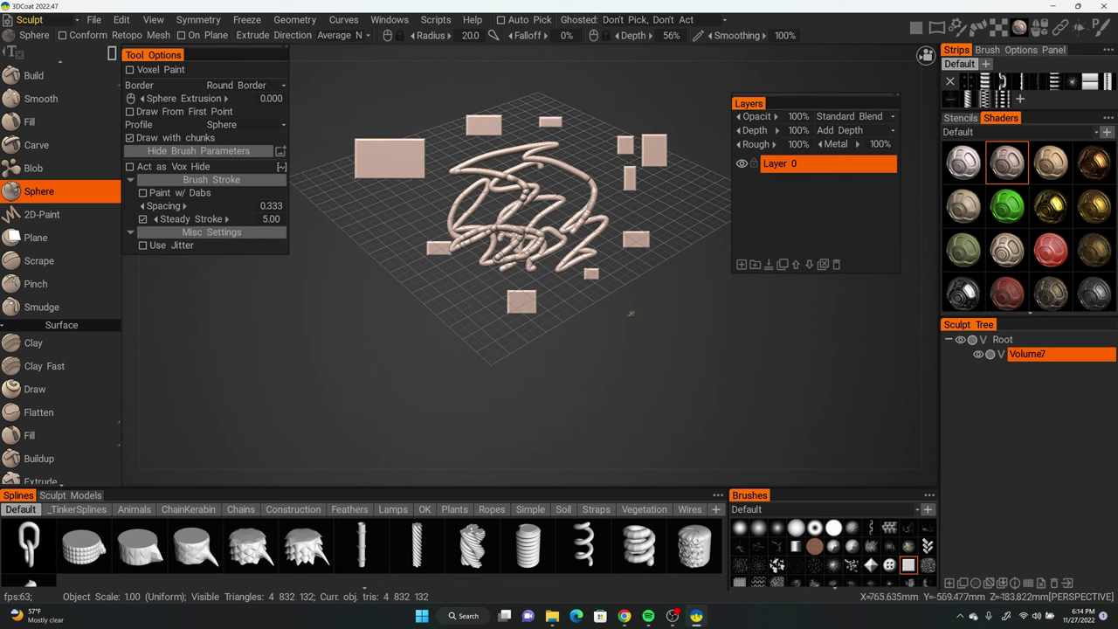
# Draw four more rectangular slabs beside and above the scribble while facing the model's back, the widest about 215 x 90 pixels.
pyautogui.rightClick(610, 364)
pyautogui.moveTo(626, 324); pyautogui.dragTo(617, 350, button='right')
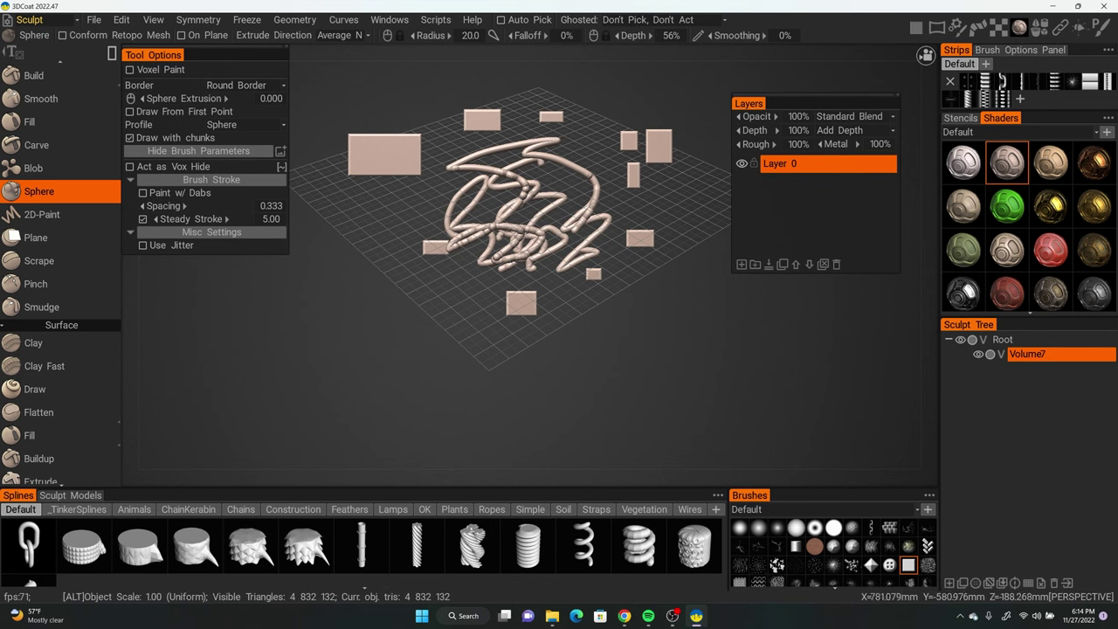
pyautogui.keyDown('shift'); pyautogui.moveTo(644, 293); pyautogui.dragTo(628, 359, button='middle'); pyautogui.keyUp('shift')
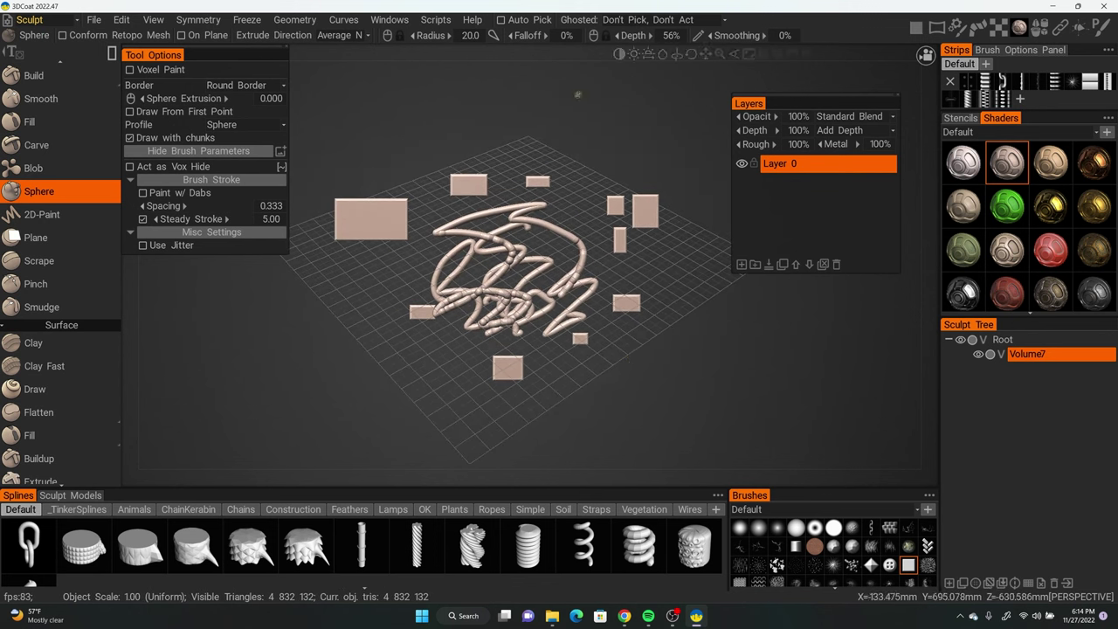
pyautogui.moveTo(710, 340)
pyautogui.keyDown('alt'); pyautogui.mouseDown()
pyautogui.moveTo(662, 300)
pyautogui.moveTo(699, 324)
pyautogui.moveTo(586, 324)
pyautogui.moveTo(598, 305)
pyautogui.mouseUp(); pyautogui.keyUp('alt')
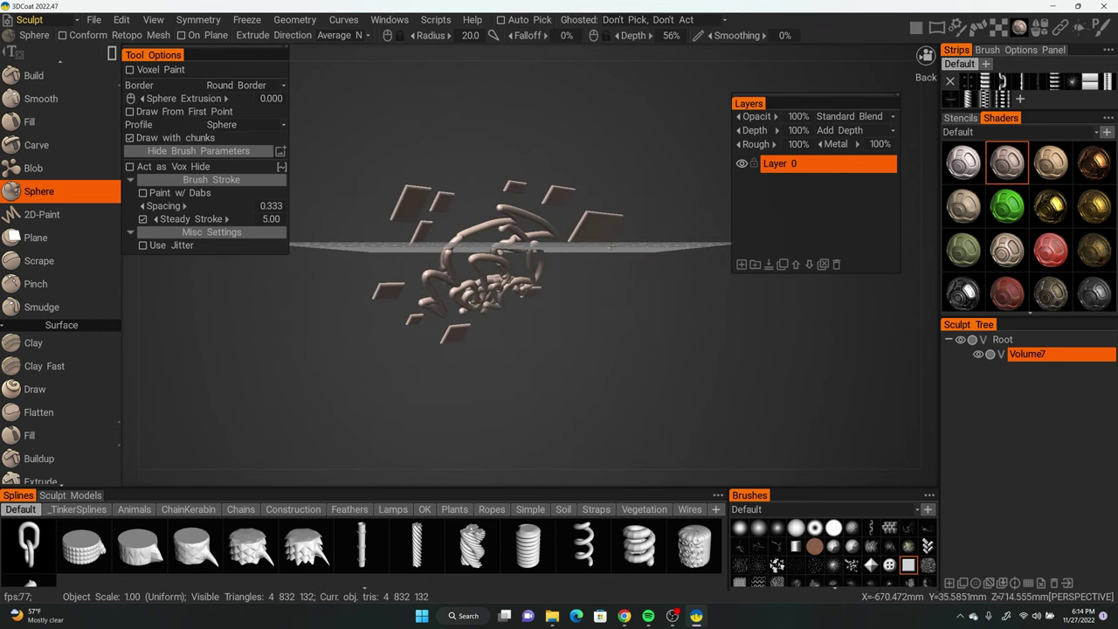
pyautogui.moveTo(601, 252); pyautogui.dragTo(626, 277)
pyautogui.moveTo(639, 190); pyautogui.dragTo(650, 220)
pyautogui.moveTo(607, 145); pyautogui.dragTo(622, 158)
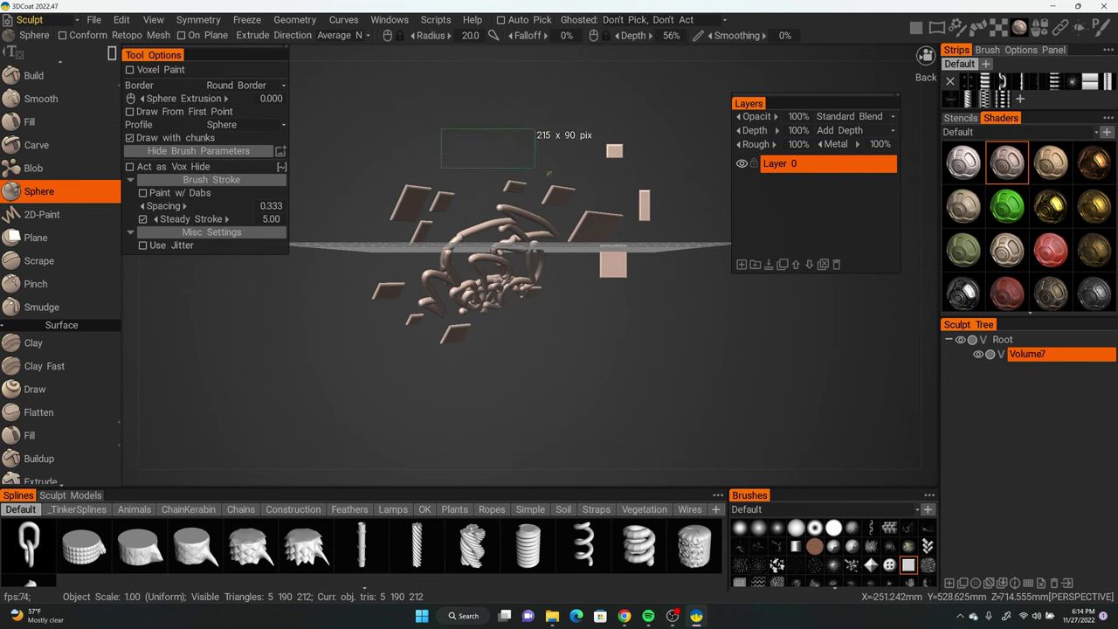
pyautogui.moveTo(534, 168); pyautogui.dragTo(534, 169)
# Switch the viewport to orthographic projection and add two rectangular slabs below the widest one in the back view.
pyautogui.moveTo(630, 303)
pyautogui.keyDown('alt'); pyautogui.mouseDown()
pyautogui.moveTo(602, 329)
pyautogui.moveTo(501, 337)
pyautogui.moveTo(521, 318)
pyautogui.mouseUp(); pyautogui.keyUp('alt')
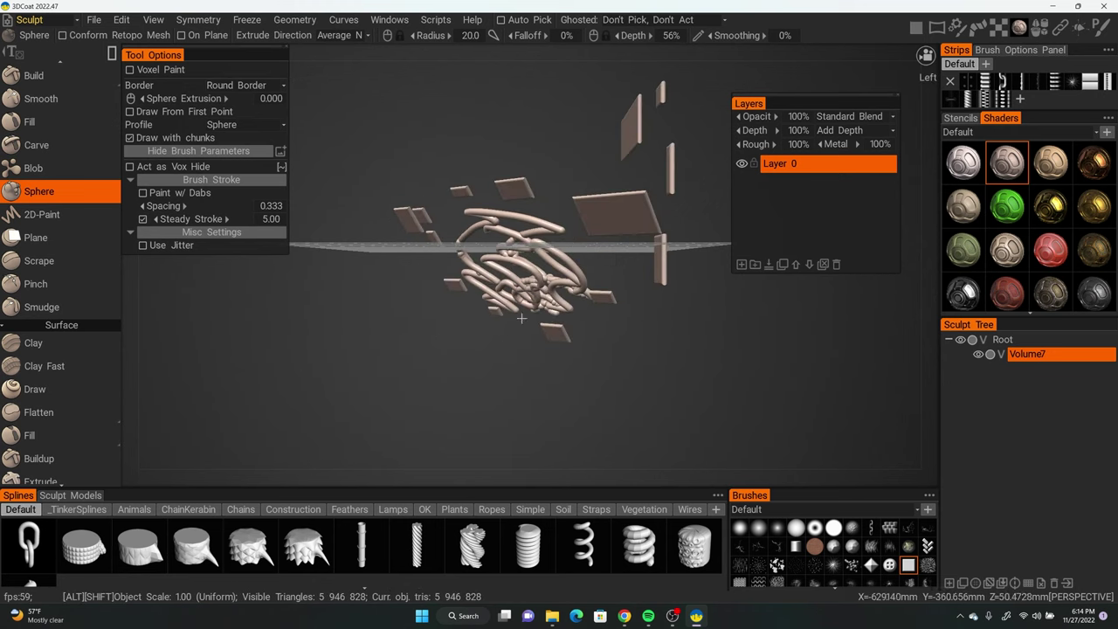
pyautogui.press('KP_5')
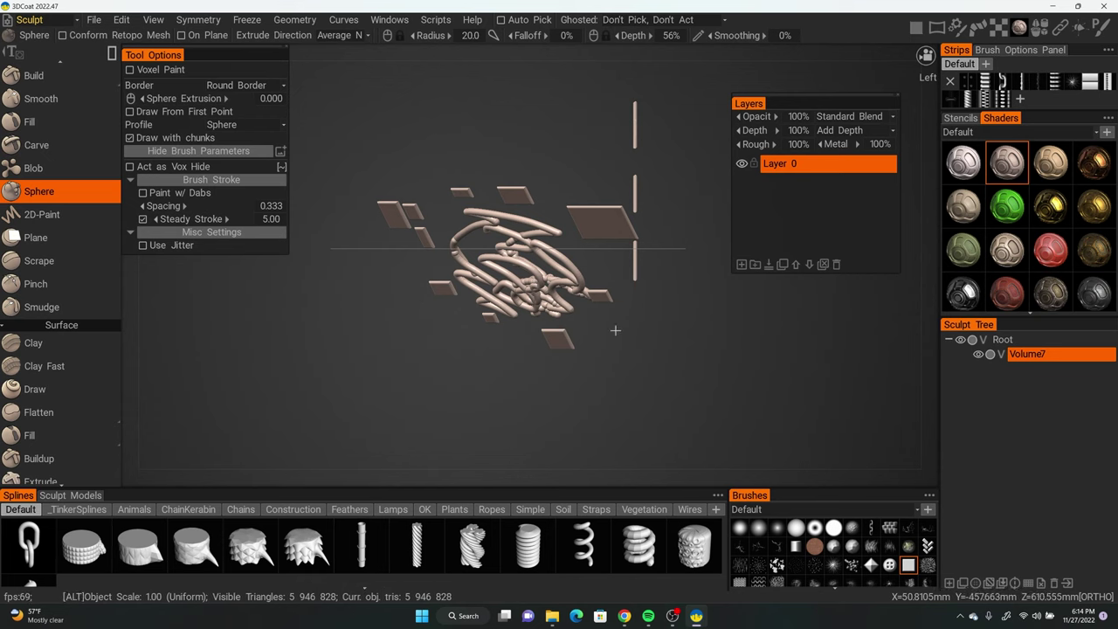
pyautogui.keyDown('alt'); pyautogui.moveTo(616, 331); pyautogui.dragTo(702, 297); pyautogui.keyUp('alt')
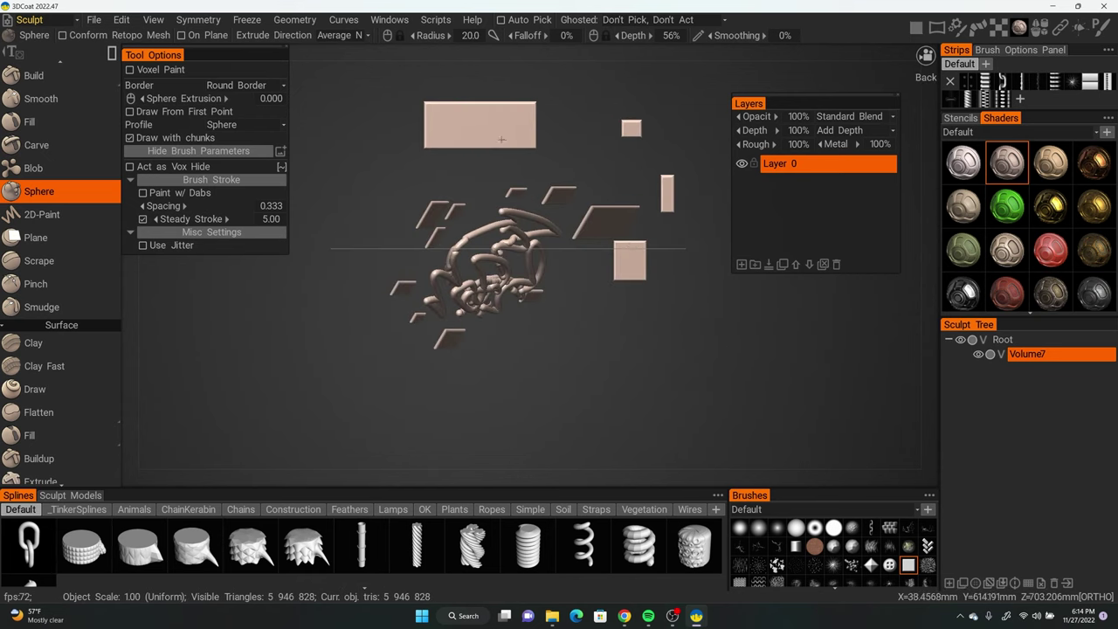
pyautogui.click(488, 136)
pyautogui.rightClick(576, 139)
pyautogui.moveTo(501, 153)
pyautogui.mouseDown()
pyautogui.moveTo(550, 185)
pyautogui.moveTo(600, 182)
pyautogui.mouseUp()
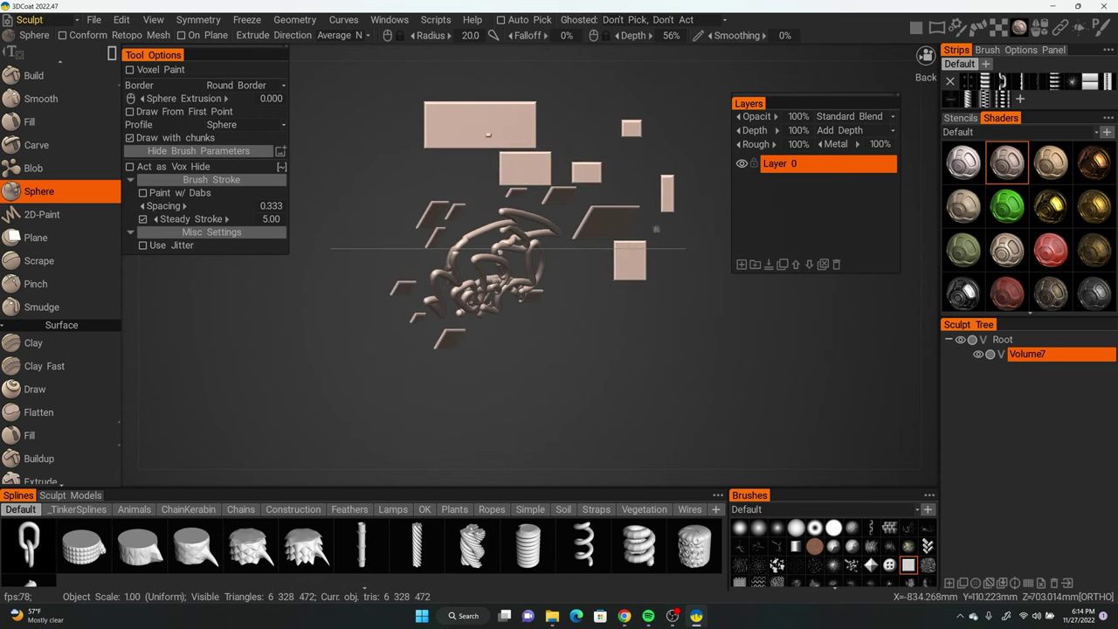
# Draw additional rectangular slabs from other angles, including a large one over the scribble in the right view.
pyautogui.moveTo(655, 231)
pyautogui.keyDown('alt'); pyautogui.mouseDown()
pyautogui.moveTo(618, 336)
pyautogui.moveTo(618, 314)
pyautogui.mouseUp(); pyautogui.keyUp('alt')
pyautogui.moveTo(564, 272); pyautogui.dragTo(642, 353)
pyautogui.moveTo(519, 336)
pyautogui.mouseDown()
pyautogui.moveTo(551, 364)
pyautogui.moveTo(673, 352)
pyautogui.moveTo(742, 253)
pyautogui.mouseUp()
pyautogui.moveTo(476, 238); pyautogui.dragTo(534, 294)
pyautogui.moveTo(579, 204); pyautogui.dragTo(601, 232)
pyautogui.moveTo(606, 164); pyautogui.dragTo(615, 174)
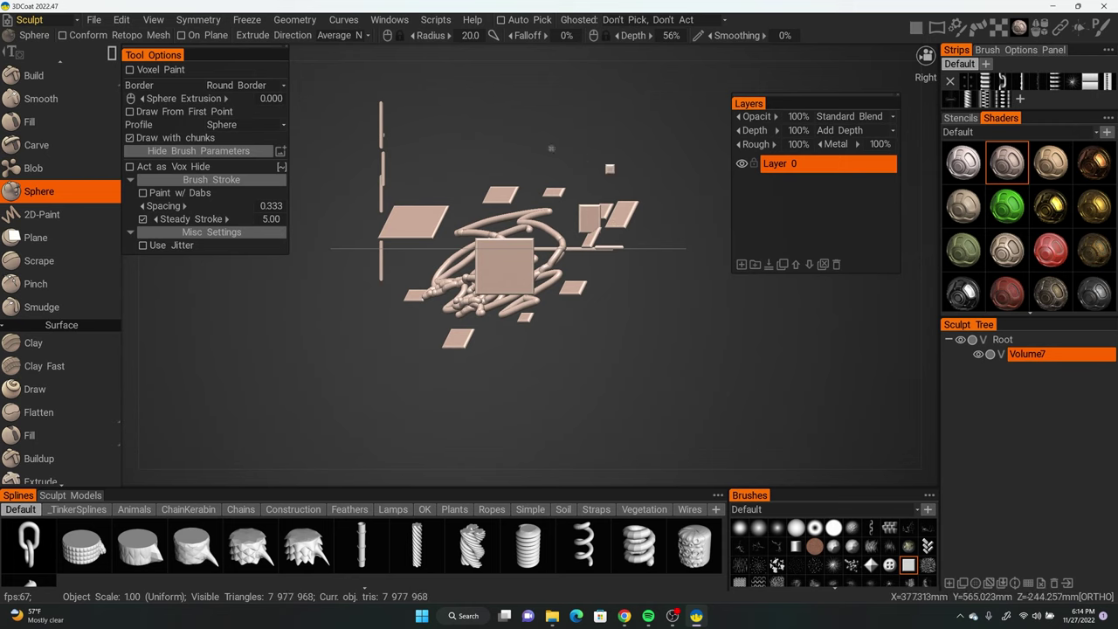
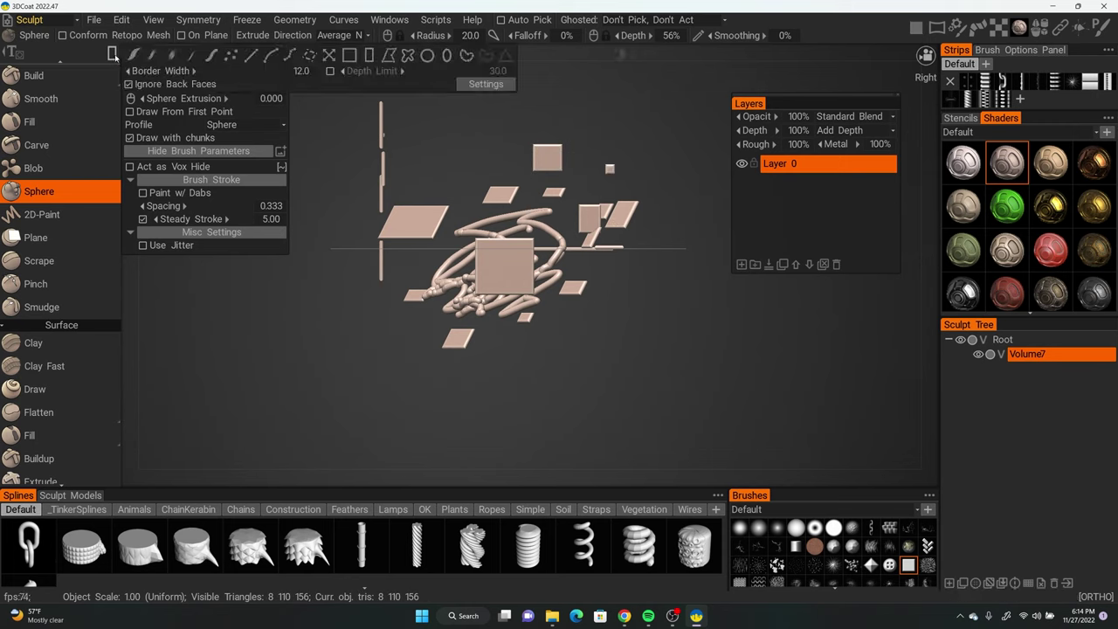
# Switch to the point-by-point polygon lasso and draw a C-shaped slab from the right view and a four-sided slab near the back.
pyautogui.click(389, 57)
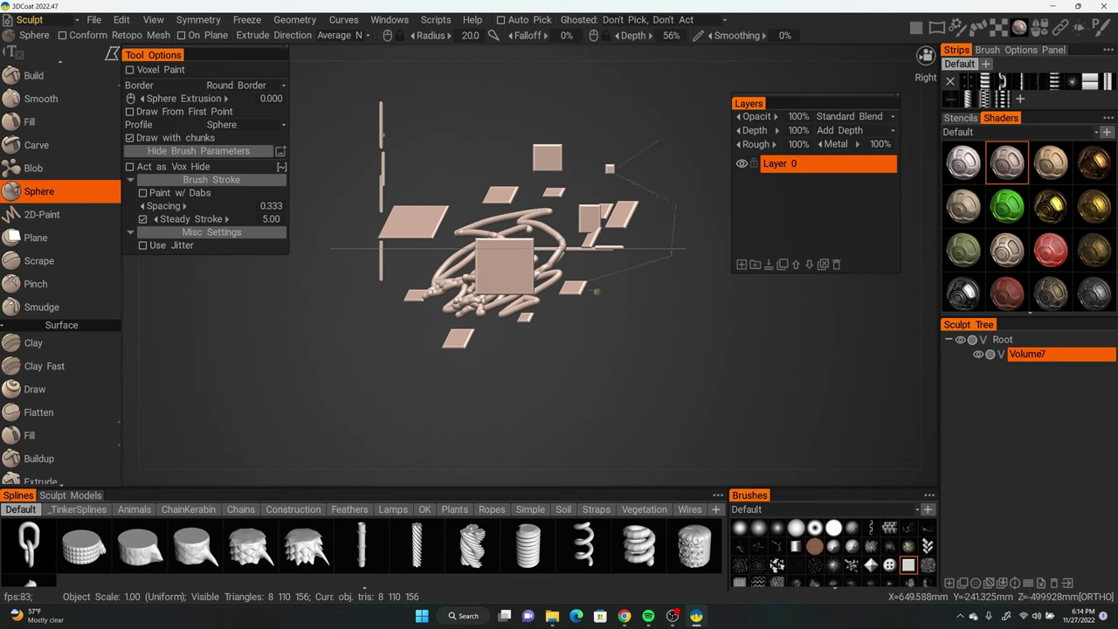
pyautogui.click(664, 136)
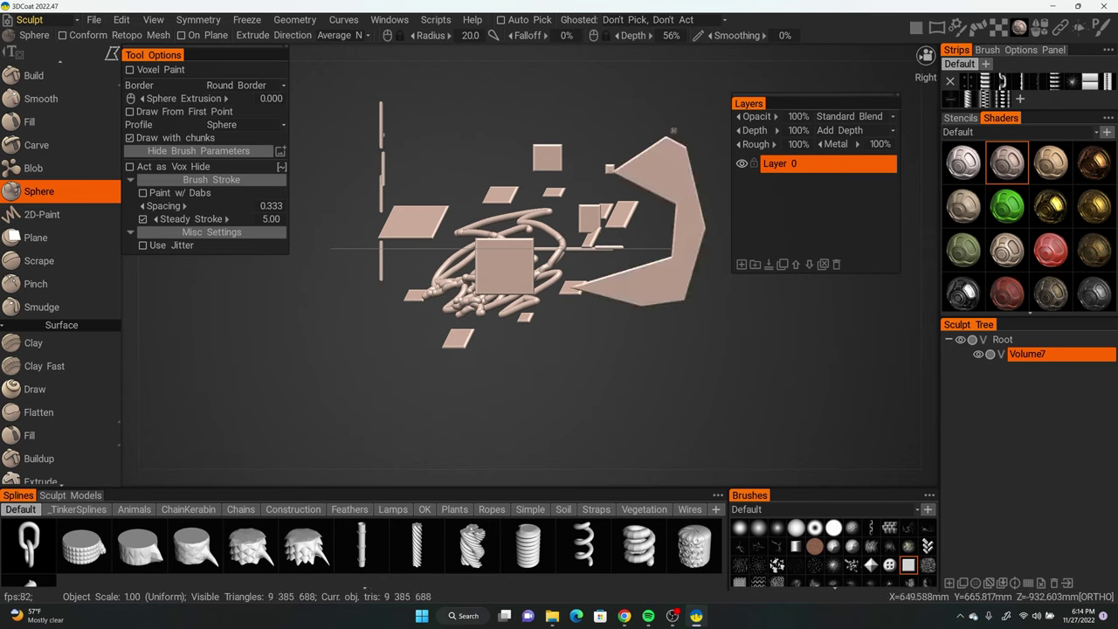
pyautogui.moveTo(713, 297)
pyautogui.keyDown('alt'); pyautogui.mouseDown()
pyautogui.moveTo(619, 327)
pyautogui.moveTo(641, 284)
pyautogui.mouseUp(); pyautogui.keyUp('alt')
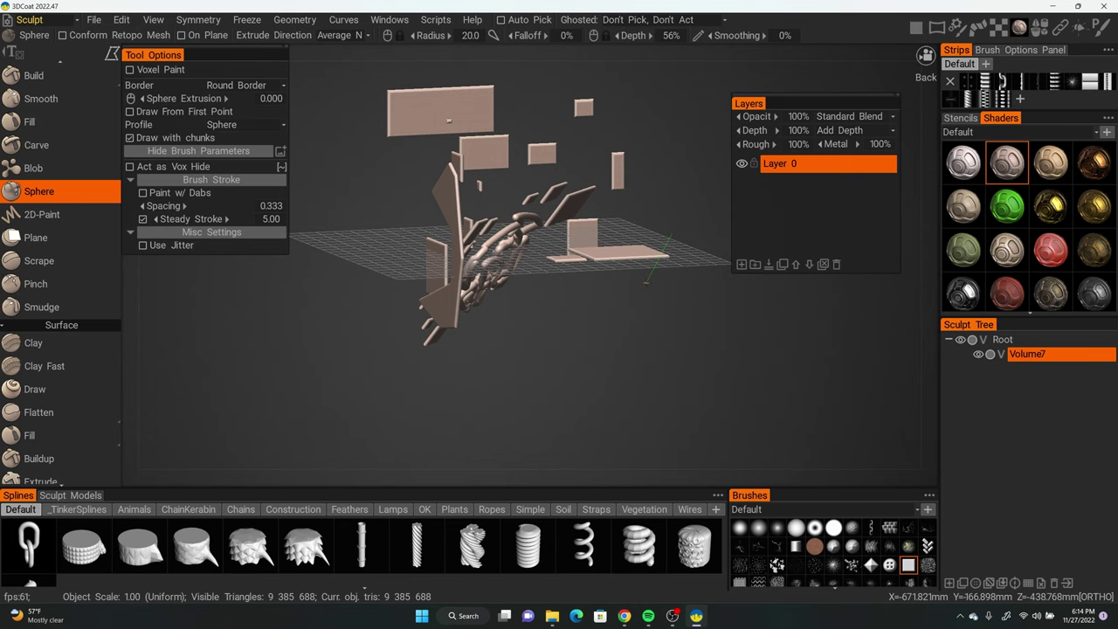
pyautogui.click(672, 233)
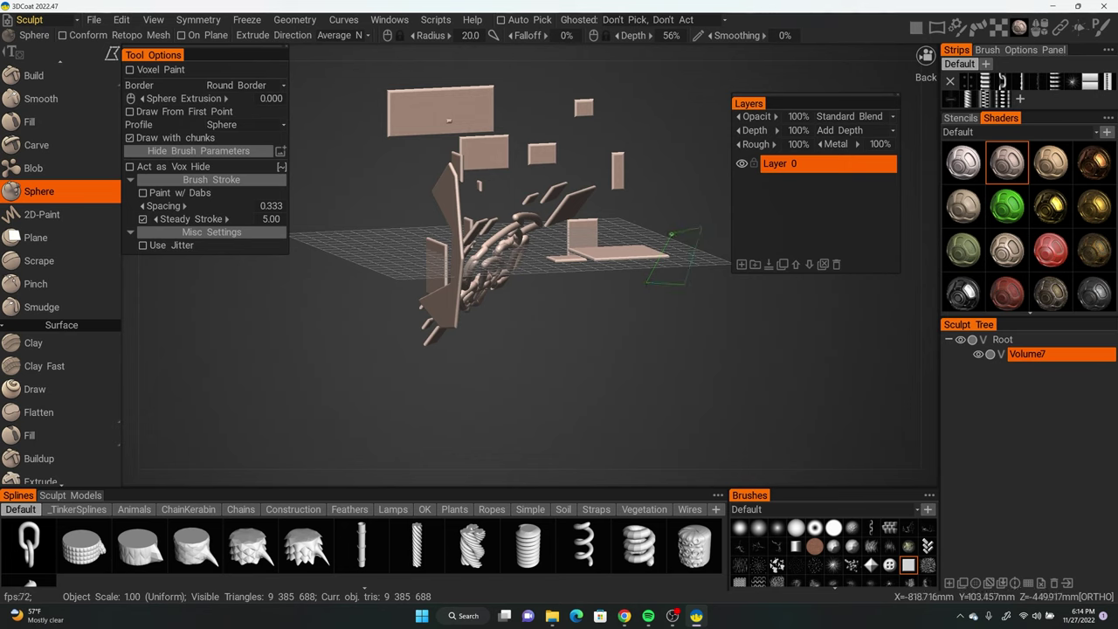
pyautogui.moveTo(559, 297)
pyautogui.keyDown('alt'); pyautogui.mouseDown()
pyautogui.moveTo(656, 300)
pyautogui.moveTo(657, 285)
pyautogui.mouseUp(); pyautogui.keyUp('alt')
# Switch to the smooth closed-curve lasso and draw a rounded blob above the C-shaped slab.
pyautogui.moveTo(113, 55)
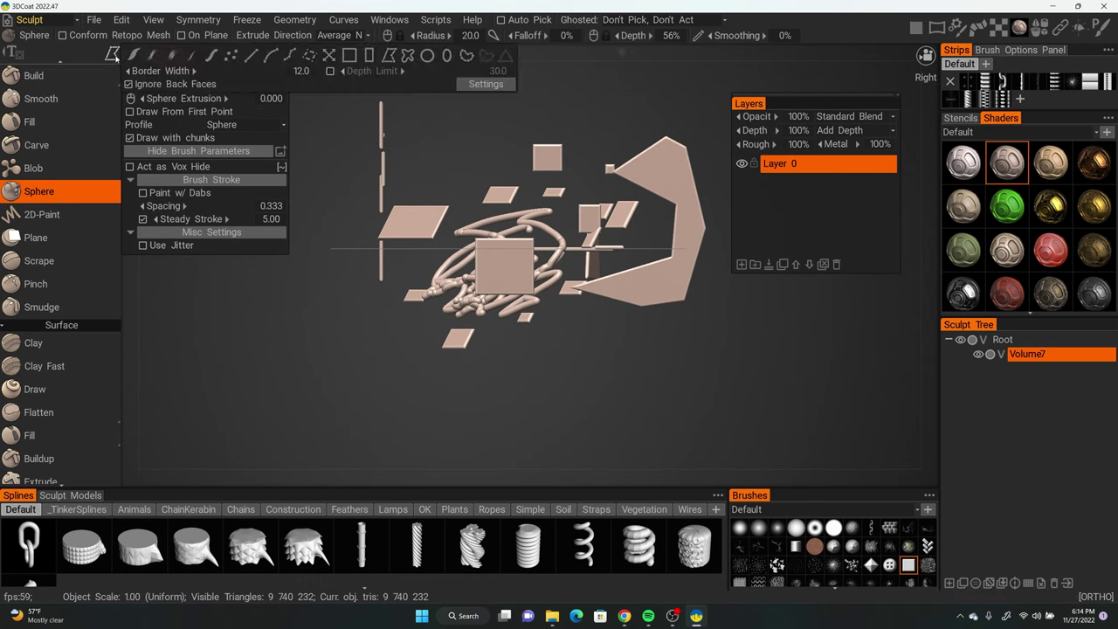
pyautogui.click(407, 57)
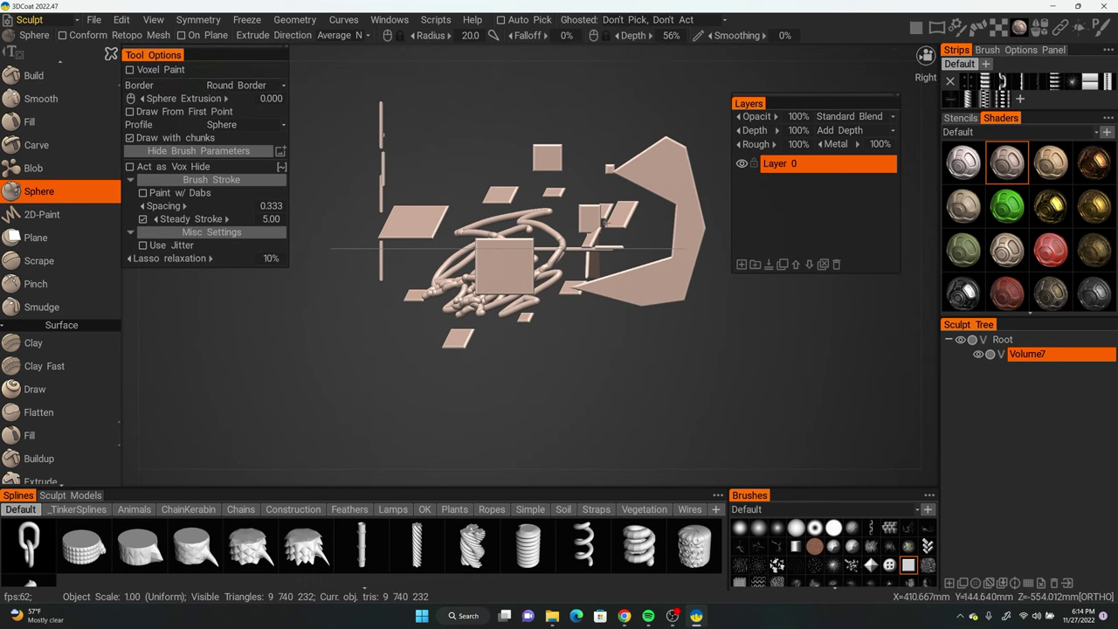
pyautogui.moveTo(643, 142); pyautogui.dragTo(623, 90)
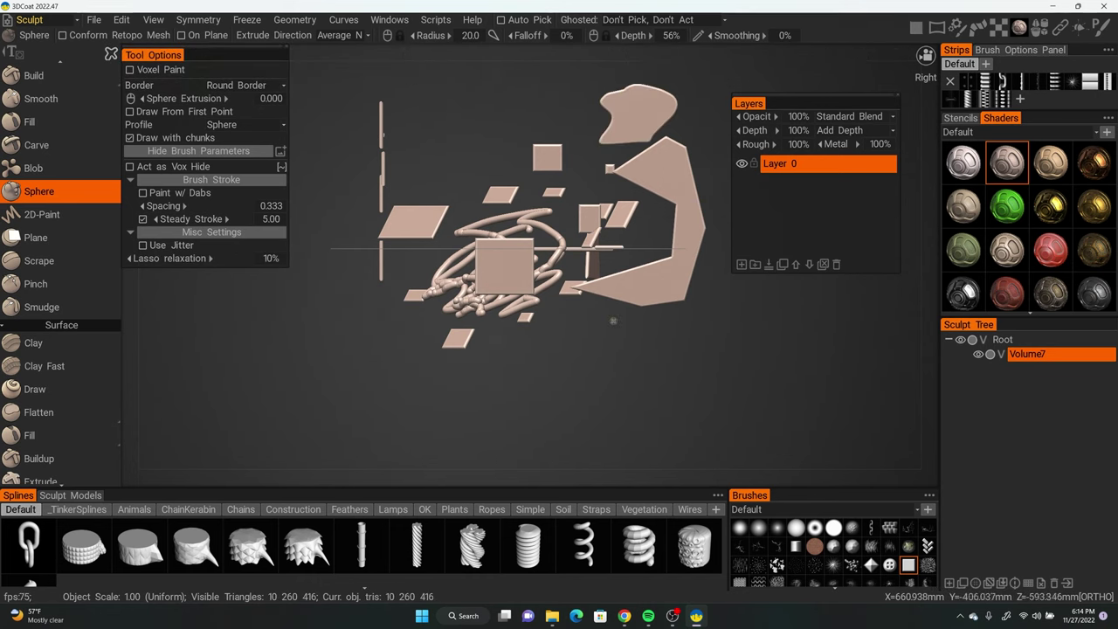
# Draw a curved blob below the C-shaped slab from the right view and several flat rounded blobs along the grid's edge from the top view.
pyautogui.moveTo(596, 340); pyautogui.dragTo(601, 303)
pyautogui.keyDown('alt'); pyautogui.moveTo(674, 324); pyautogui.dragTo(686, 439); pyautogui.keyUp('alt')
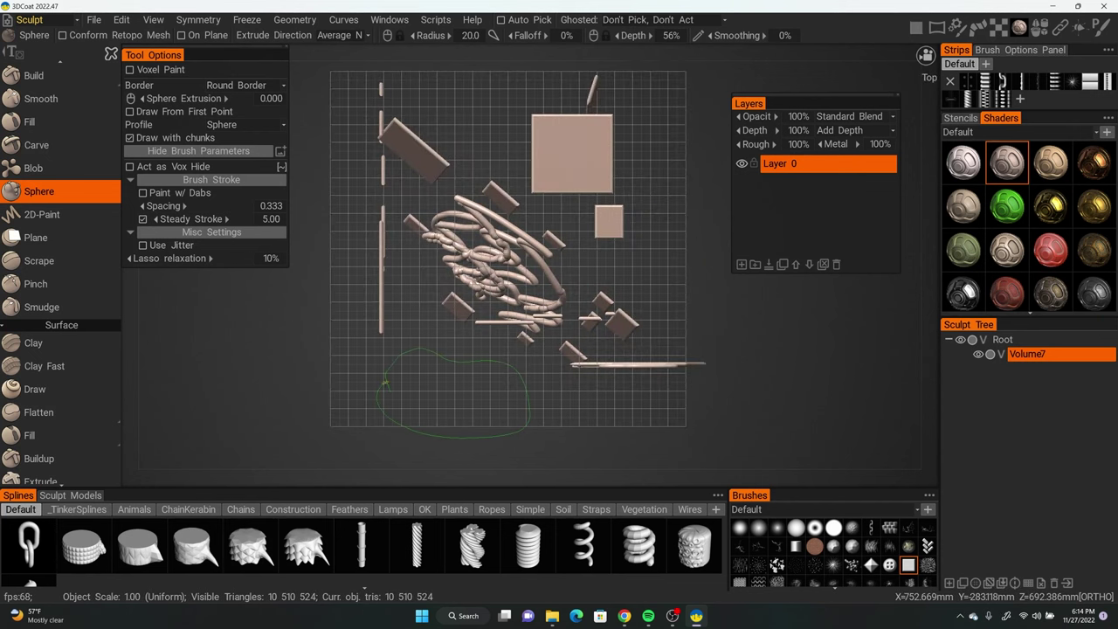
pyautogui.moveTo(379, 388); pyautogui.dragTo(385, 385)
pyautogui.moveTo(449, 344)
pyautogui.mouseDown()
pyautogui.moveTo(456, 358)
pyautogui.moveTo(463, 349)
pyautogui.mouseUp()
pyautogui.moveTo(408, 408)
pyautogui.mouseDown()
pyautogui.moveTo(507, 305)
pyautogui.moveTo(576, 298)
pyautogui.moveTo(607, 322)
pyautogui.moveTo(628, 297)
pyautogui.mouseUp()
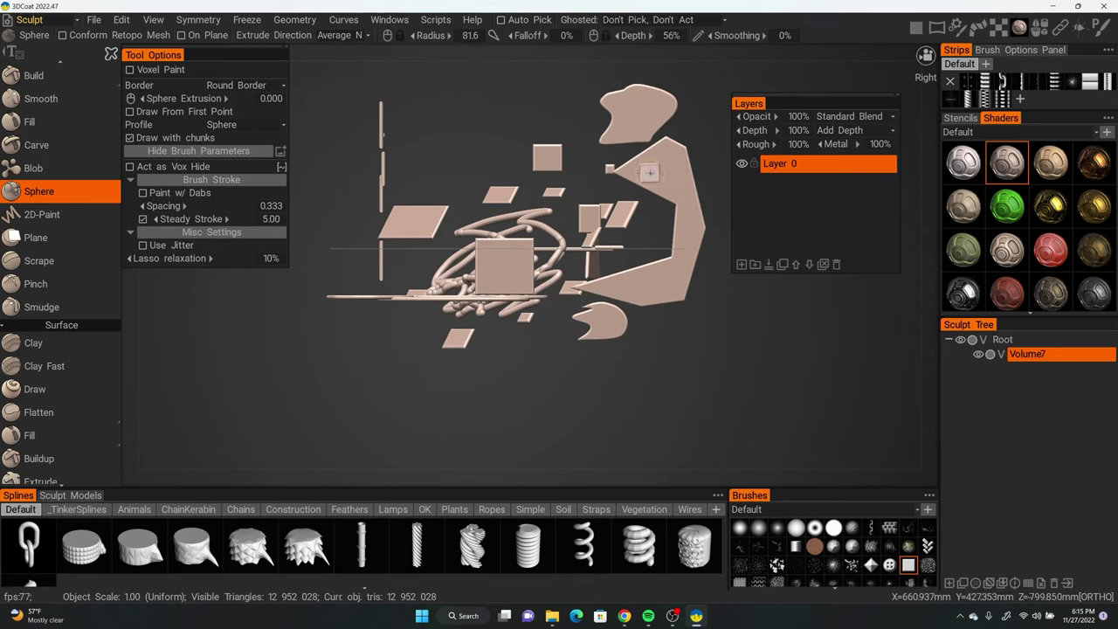
# Enlarge the Sphere brush radius to 251, raise its depth to about 149%, and draw a thick closed-curve blob above the scribble.
pyautogui.moveTo(651, 173); pyautogui.dragTo(685, 175, button='right')
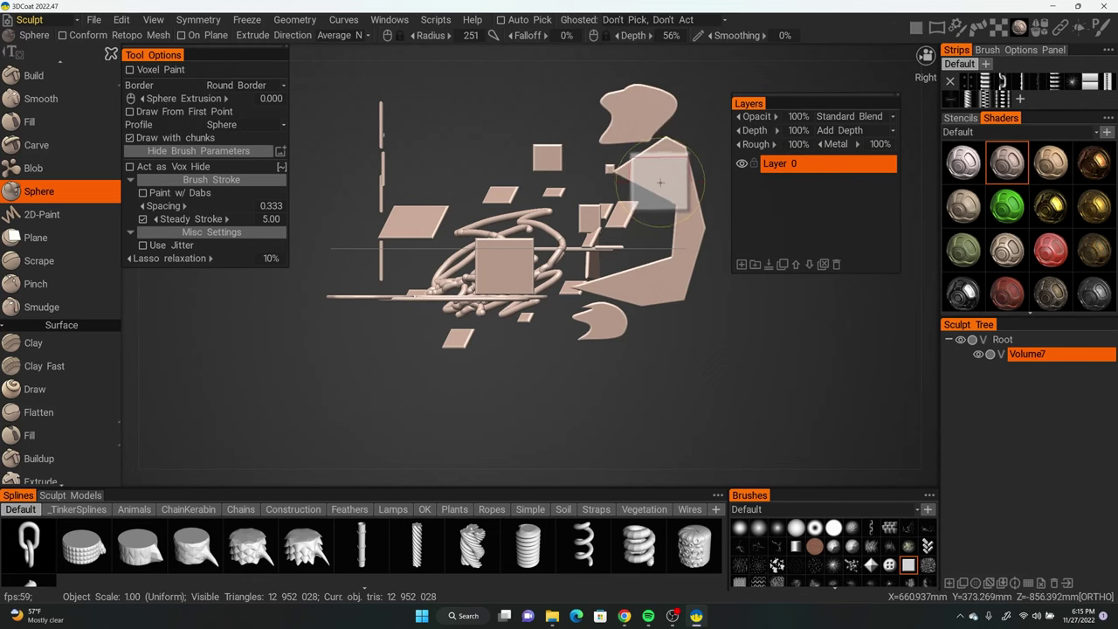
pyautogui.rightClick(661, 183)
pyautogui.moveTo(662, 169); pyautogui.dragTo(661, 133, button='right')
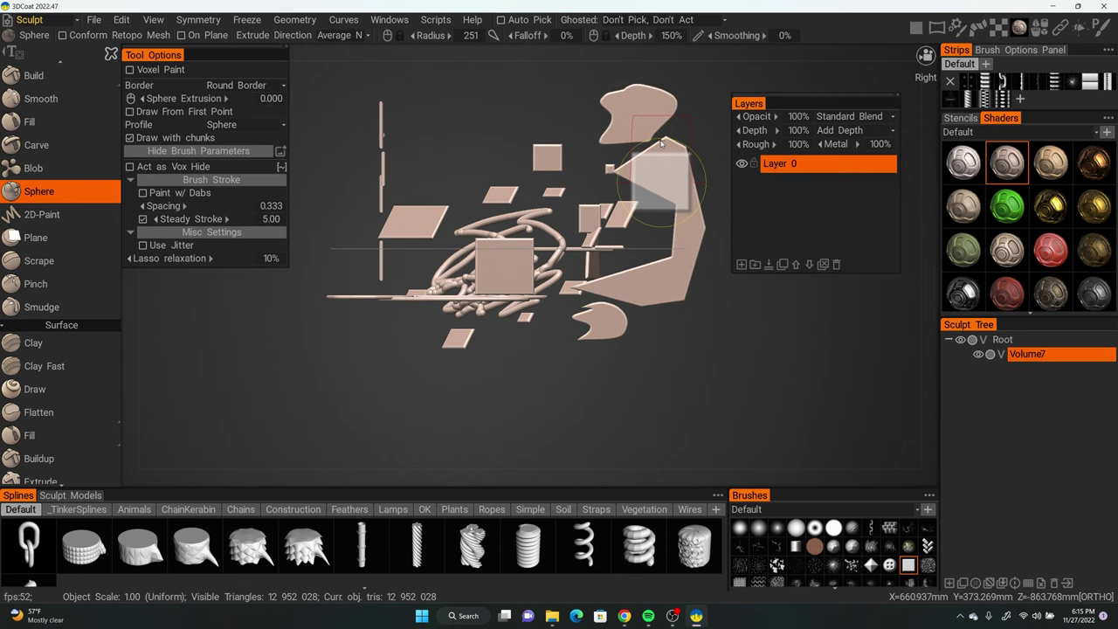
pyautogui.moveTo(661, 144); pyautogui.dragTo(661, 143, button='right')
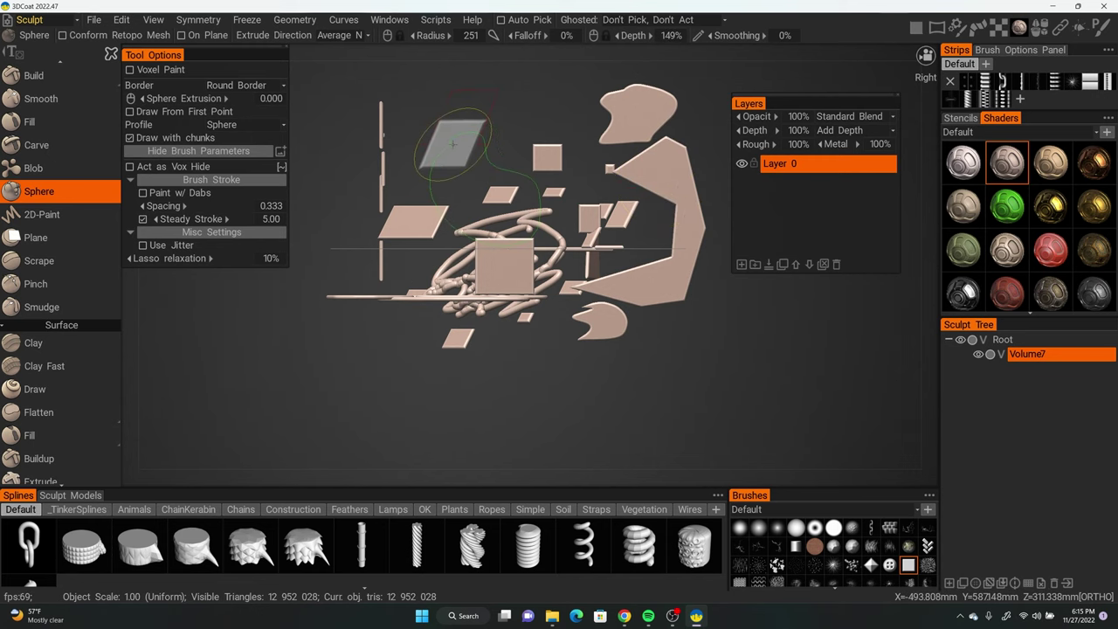
pyautogui.moveTo(453, 144); pyautogui.dragTo(452, 143)
# Lower the brush depth to 76% and draw two more rounded volumes, one over the flat blobs in the top view.
pyautogui.moveTo(548, 264)
pyautogui.keyDown('alt'); pyautogui.mouseDown()
pyautogui.moveTo(580, 287)
pyautogui.moveTo(686, 296)
pyautogui.moveTo(553, 301)
pyautogui.moveTo(533, 356)
pyautogui.mouseUp(); pyautogui.keyUp('alt')
pyautogui.rightClick(511, 354)
pyautogui.moveTo(513, 388); pyautogui.dragTo(513, 390, button='right')
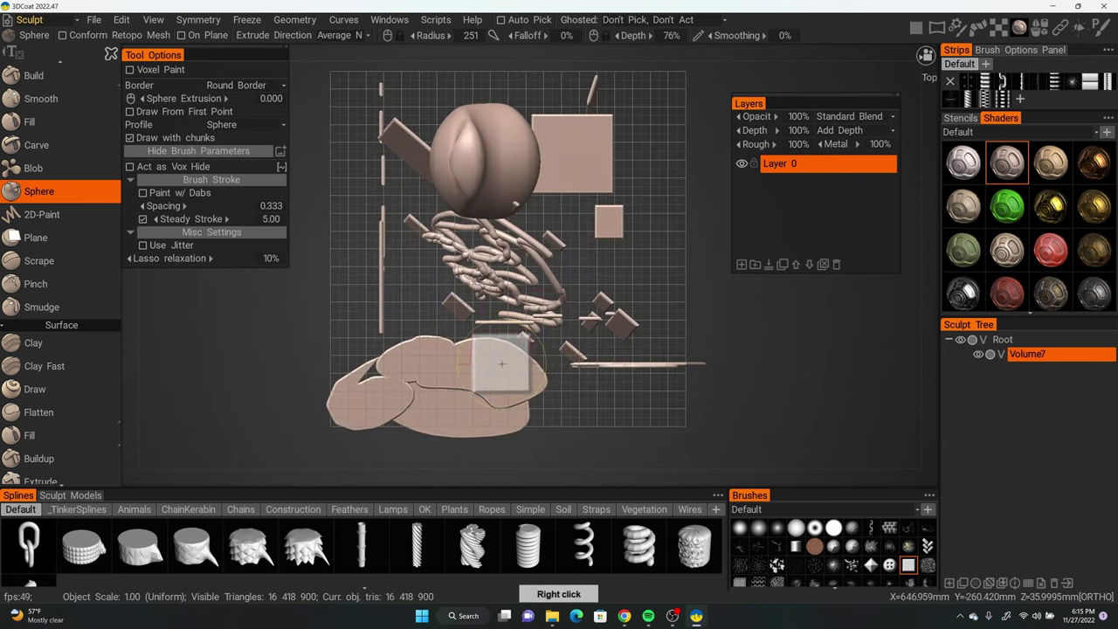
pyautogui.moveTo(498, 349); pyautogui.dragTo(498, 349)
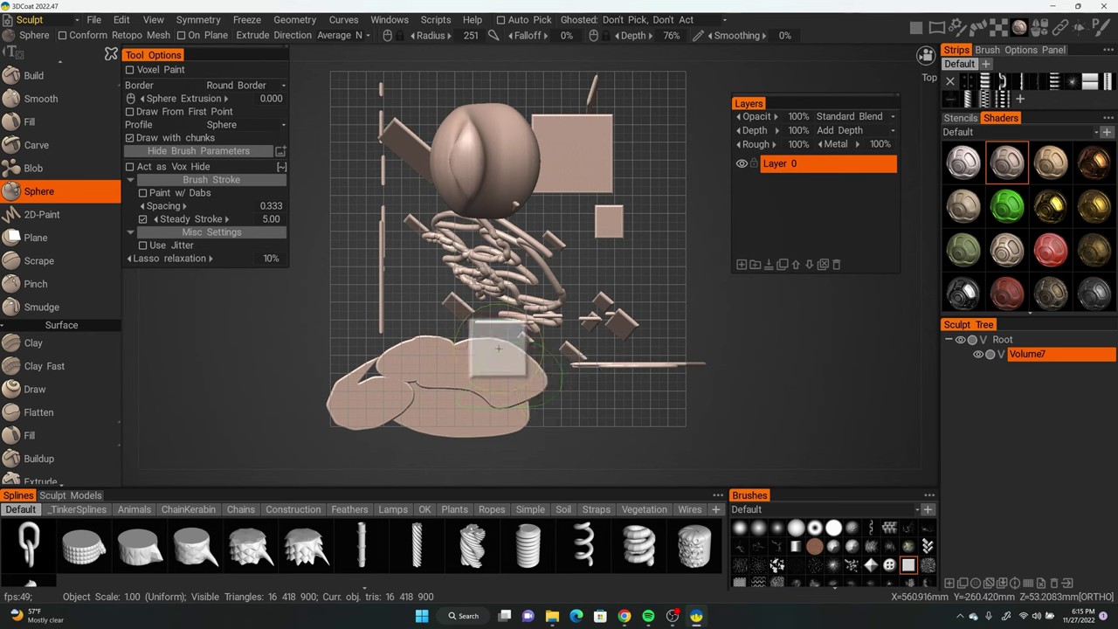
pyautogui.moveTo(623, 206)
pyautogui.mouseDown()
pyautogui.moveTo(631, 172)
pyautogui.moveTo(669, 197)
pyautogui.moveTo(609, 214)
pyautogui.mouseUp()
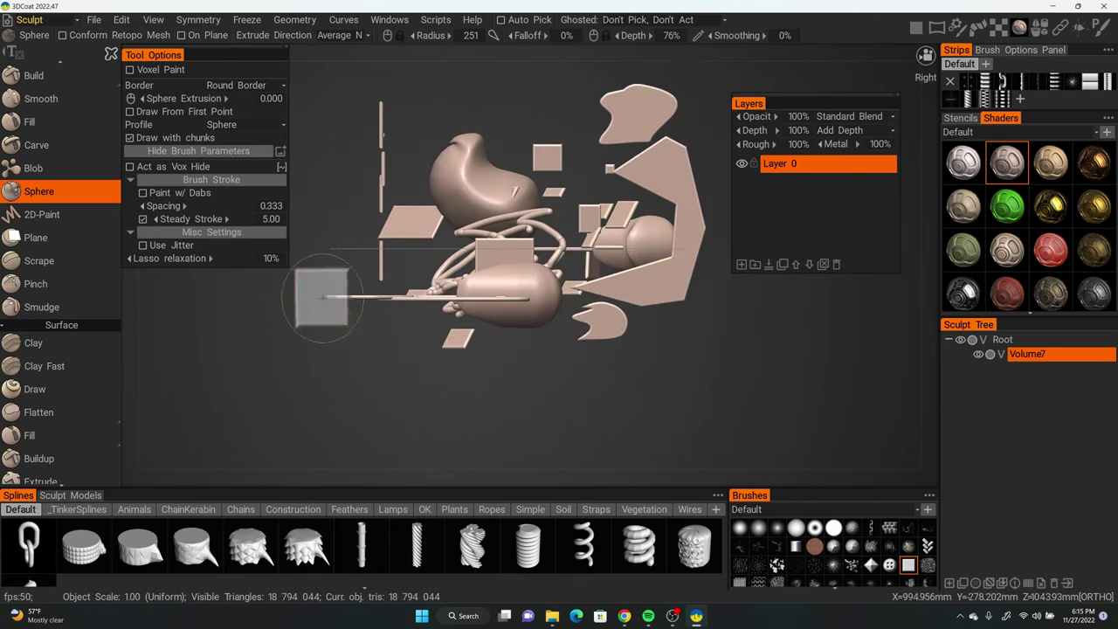
# Paint several ribbed strokes around the C-shaped slab with the 2D-Paint tool.
pyautogui.click(39, 217)
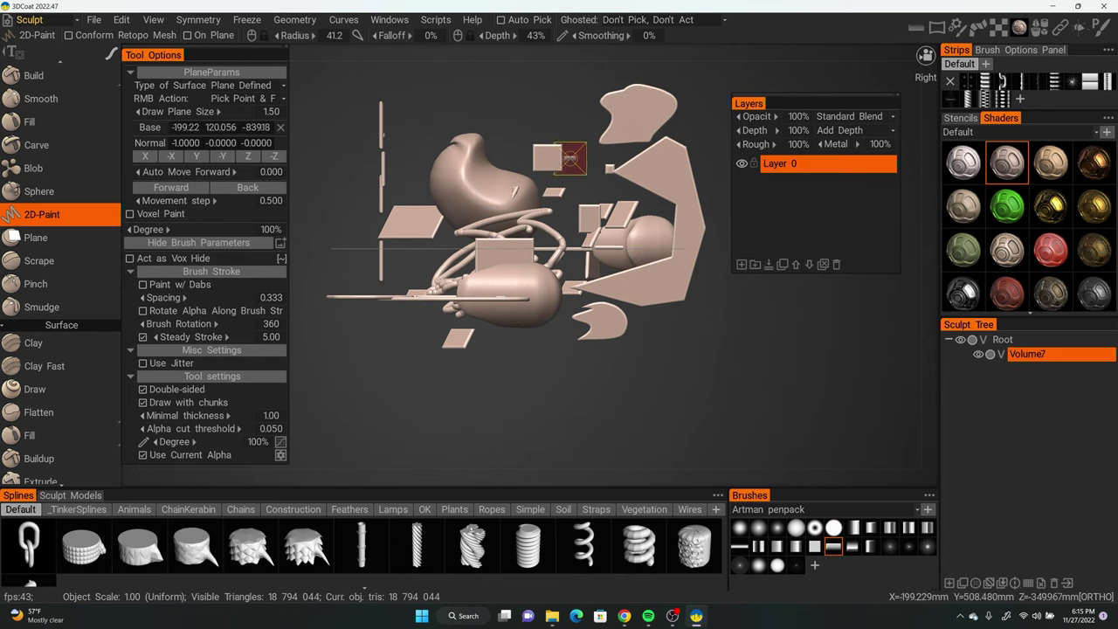
pyautogui.moveTo(564, 102)
pyautogui.mouseDown()
pyautogui.moveTo(580, 119)
pyautogui.moveTo(593, 186)
pyautogui.moveTo(666, 154)
pyautogui.moveTo(677, 342)
pyautogui.moveTo(653, 278)
pyautogui.mouseUp()
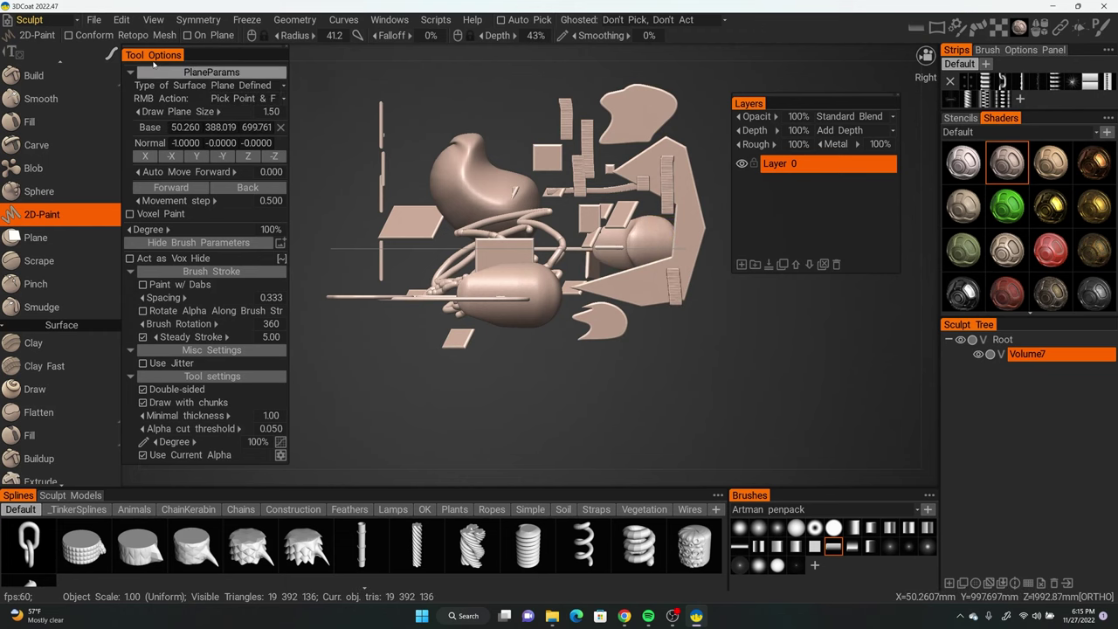
pyautogui.click(48, 237)
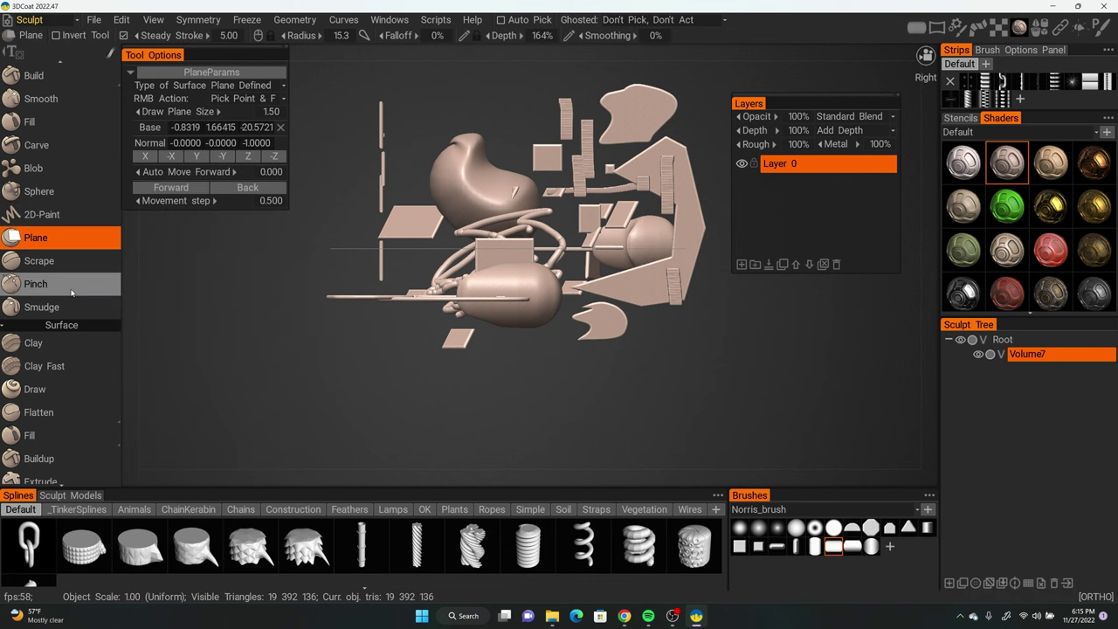
pyautogui.click(49, 168)
pyautogui.click(58, 215)
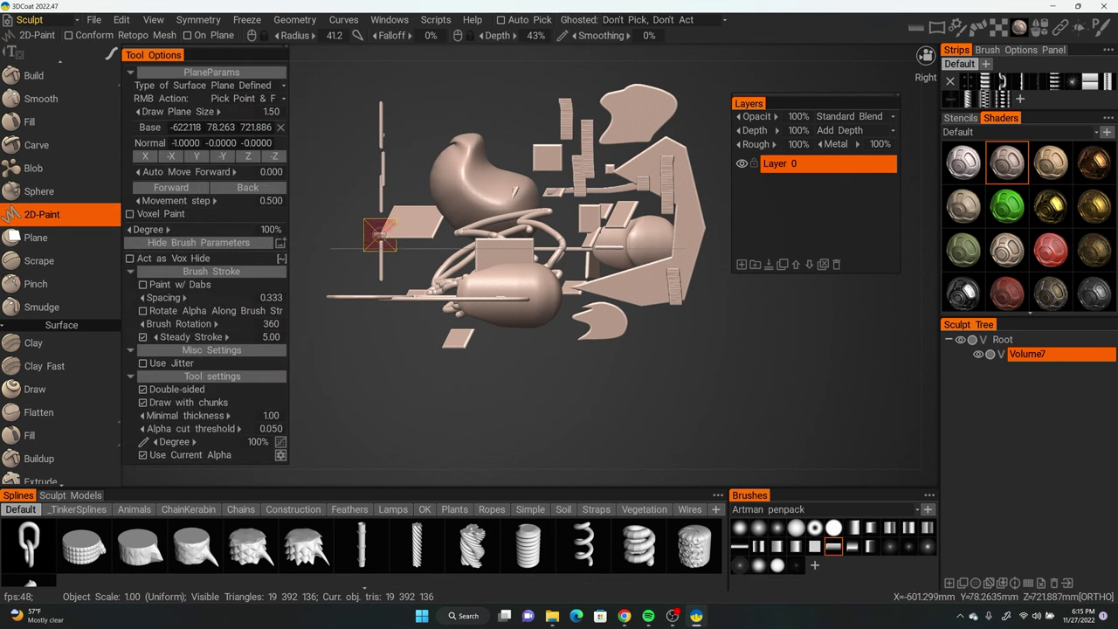
# Set the 2D-Paint surface type to Plane Defined Before Paint, widening the tool options to read the choices and narrowing them again.
pyautogui.click(281, 87)
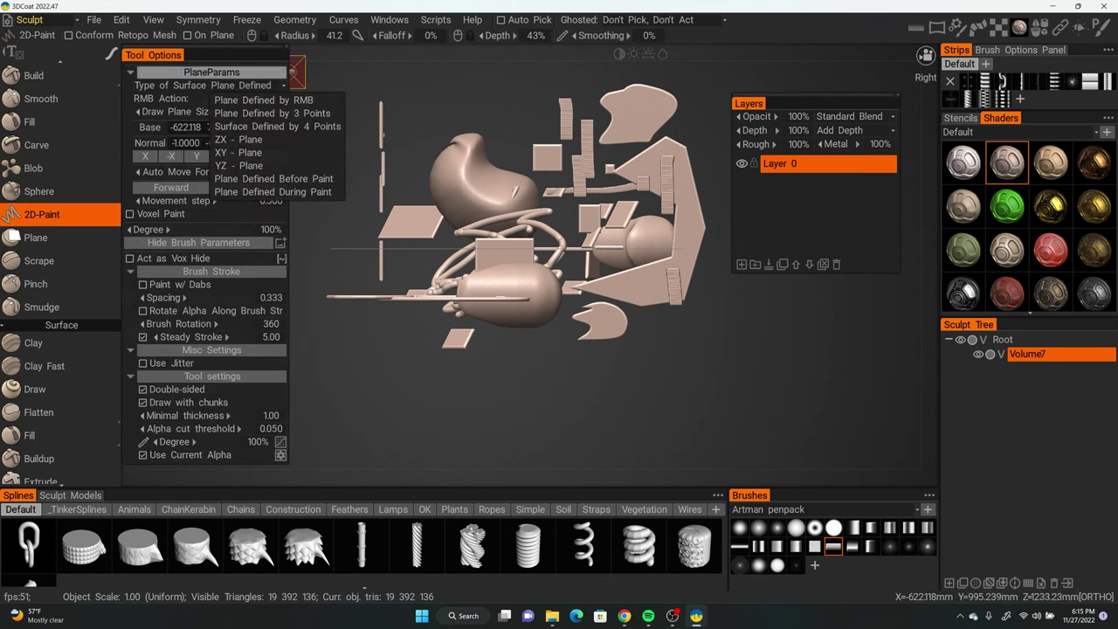
pyautogui.click(281, 87)
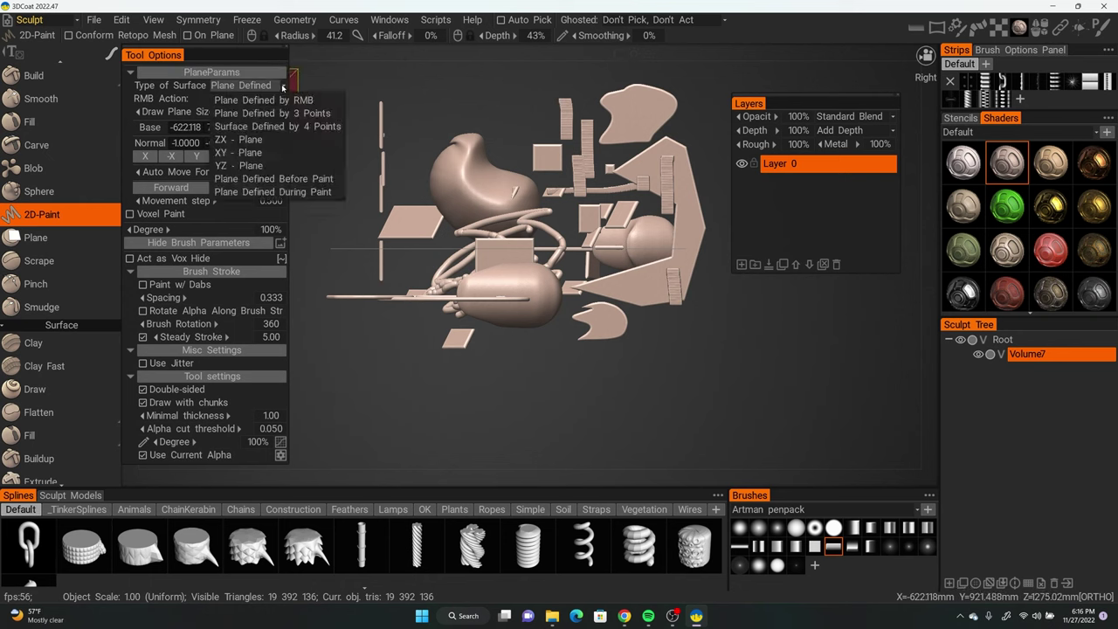
pyautogui.moveTo(288, 142); pyautogui.dragTo(400, 145)
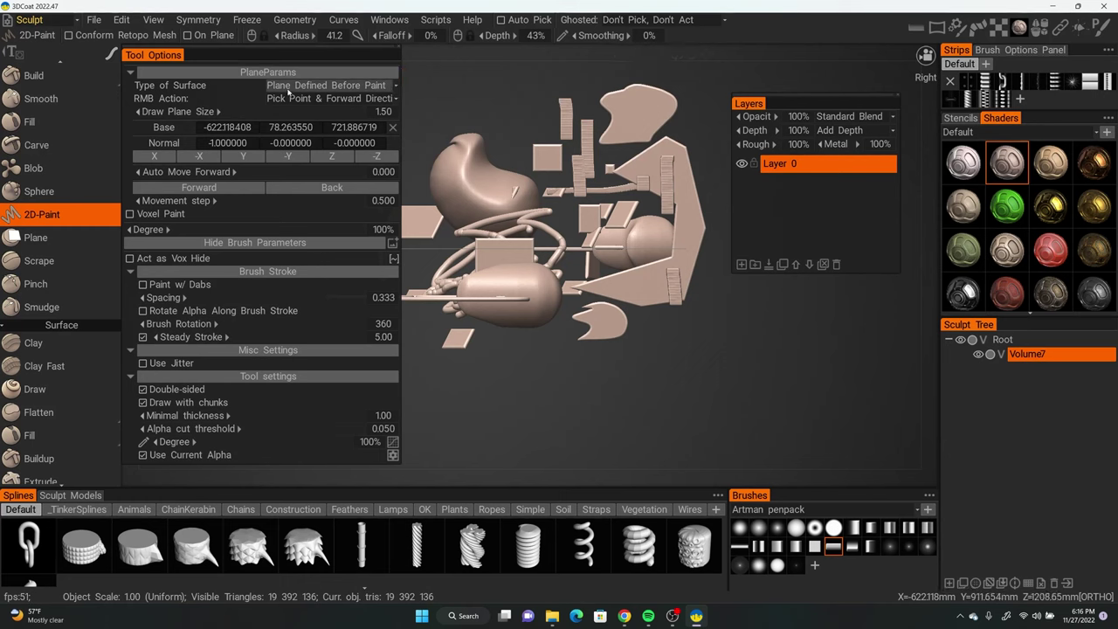
pyautogui.click(393, 88)
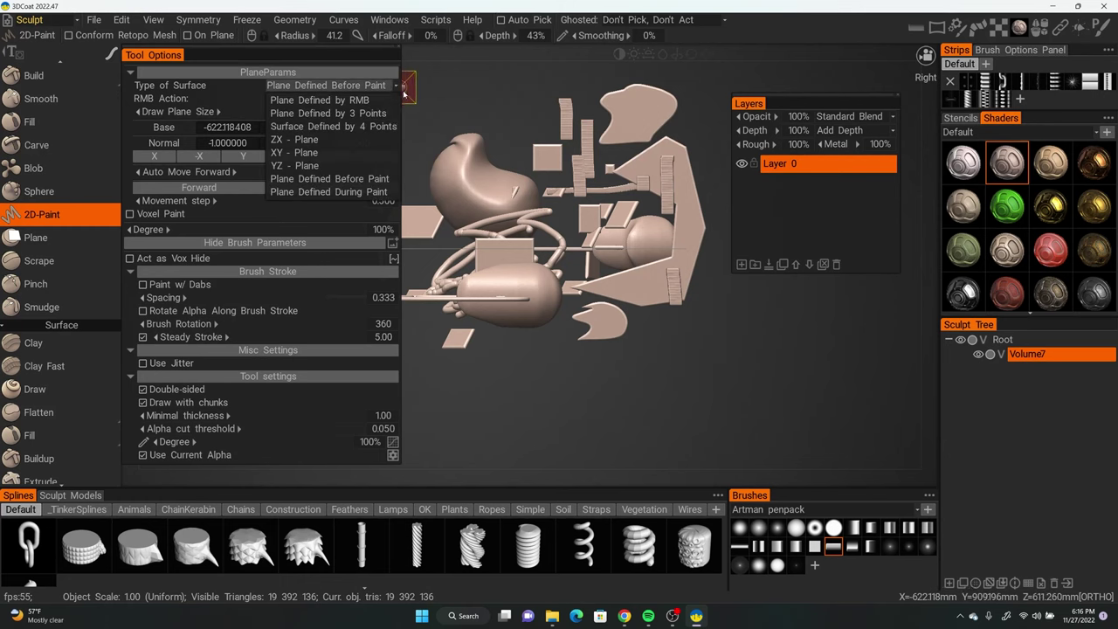
pyautogui.click(379, 175)
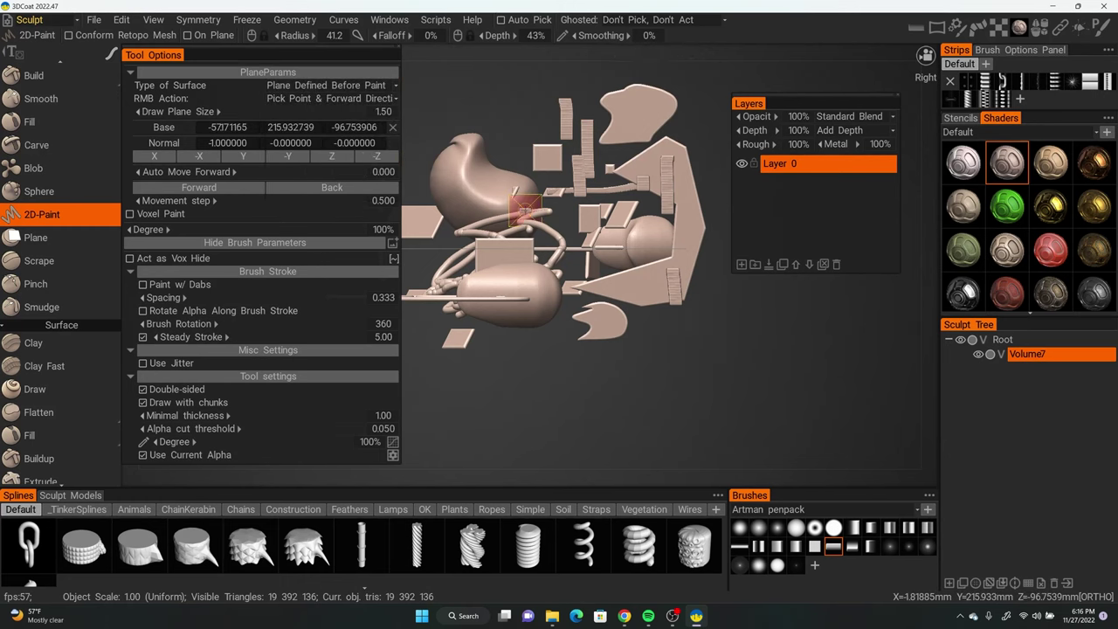
pyautogui.moveTo(403, 114); pyautogui.dragTo(238, 151)
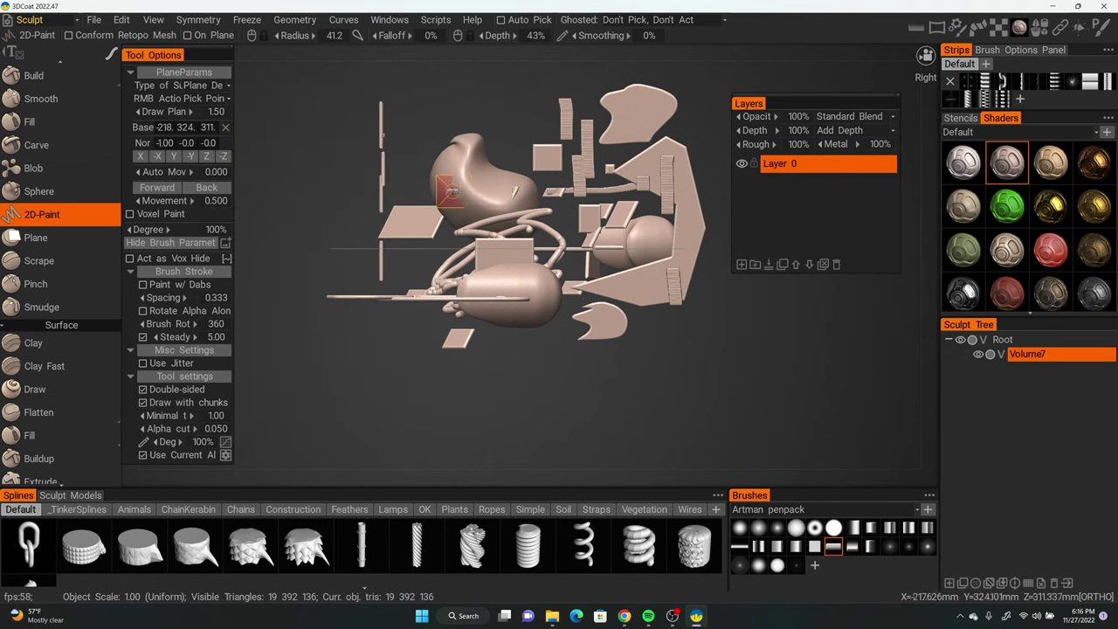
# Paint 2D-Paint strokes on the thick blob and around the existing shapes from the right view and other angles.
pyautogui.moveTo(448, 176); pyautogui.dragTo(447, 192)
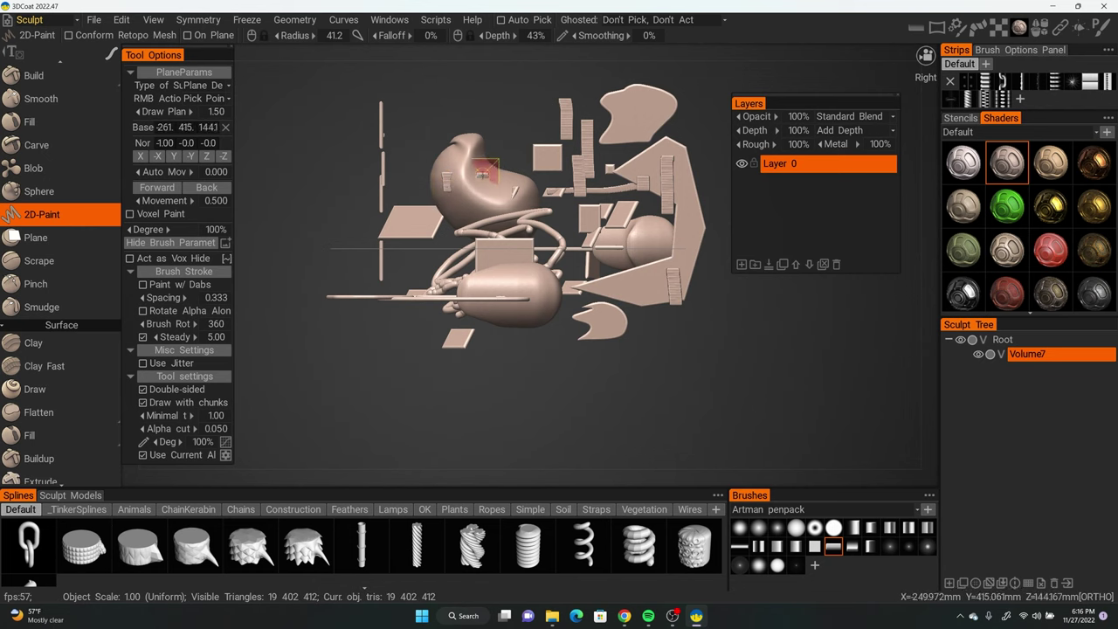
pyautogui.moveTo(406, 221); pyautogui.dragTo(408, 191)
pyautogui.moveTo(499, 271)
pyautogui.keyDown('alt'); pyautogui.mouseDown()
pyautogui.moveTo(554, 324)
pyautogui.moveTo(505, 350)
pyautogui.moveTo(507, 452)
pyautogui.mouseUp(); pyautogui.keyUp('alt')
pyautogui.moveTo(428, 370)
pyautogui.mouseDown()
pyautogui.moveTo(428, 327)
pyautogui.moveTo(420, 368)
pyautogui.mouseUp()
pyautogui.moveTo(526, 350)
pyautogui.keyDown('alt'); pyautogui.mouseDown()
pyautogui.moveTo(580, 323)
pyautogui.moveTo(566, 274)
pyautogui.mouseUp(); pyautogui.keyUp('alt')
pyautogui.moveTo(561, 323); pyautogui.dragTo(583, 344)
pyautogui.moveTo(674, 351)
pyautogui.keyDown('alt'); pyautogui.mouseDown()
pyautogui.moveTo(596, 349)
pyautogui.moveTo(632, 302)
pyautogui.moveTo(656, 234)
pyautogui.mouseUp(); pyautogui.keyUp('alt')
pyautogui.moveTo(644, 114)
pyautogui.mouseDown()
pyautogui.moveTo(707, 88)
pyautogui.moveTo(676, 138)
pyautogui.mouseUp()
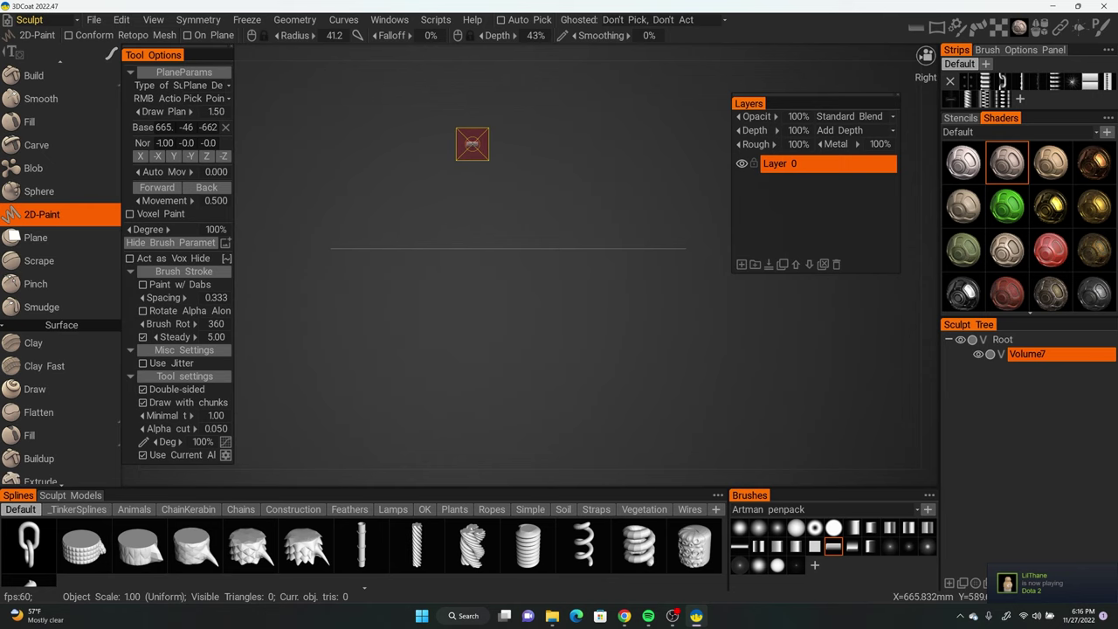
# Paint an A-shaped tower of ribbed strokes on the empty grid from the right view and an angled view.
pyautogui.moveTo(475, 115); pyautogui.dragTo(459, 207)
pyautogui.moveTo(477, 139)
pyautogui.mouseDown()
pyautogui.moveTo(473, 227)
pyautogui.moveTo(431, 241)
pyautogui.moveTo(532, 237)
pyautogui.moveTo(460, 223)
pyautogui.moveTo(469, 178)
pyautogui.moveTo(498, 218)
pyautogui.moveTo(506, 165)
pyautogui.moveTo(507, 238)
pyautogui.moveTo(446, 223)
pyautogui.moveTo(515, 244)
pyautogui.mouseUp()
pyautogui.moveTo(580, 320)
pyautogui.keyDown('alt'); pyautogui.mouseDown()
pyautogui.moveTo(617, 351)
pyautogui.moveTo(649, 275)
pyautogui.mouseUp(); pyautogui.keyUp('alt')
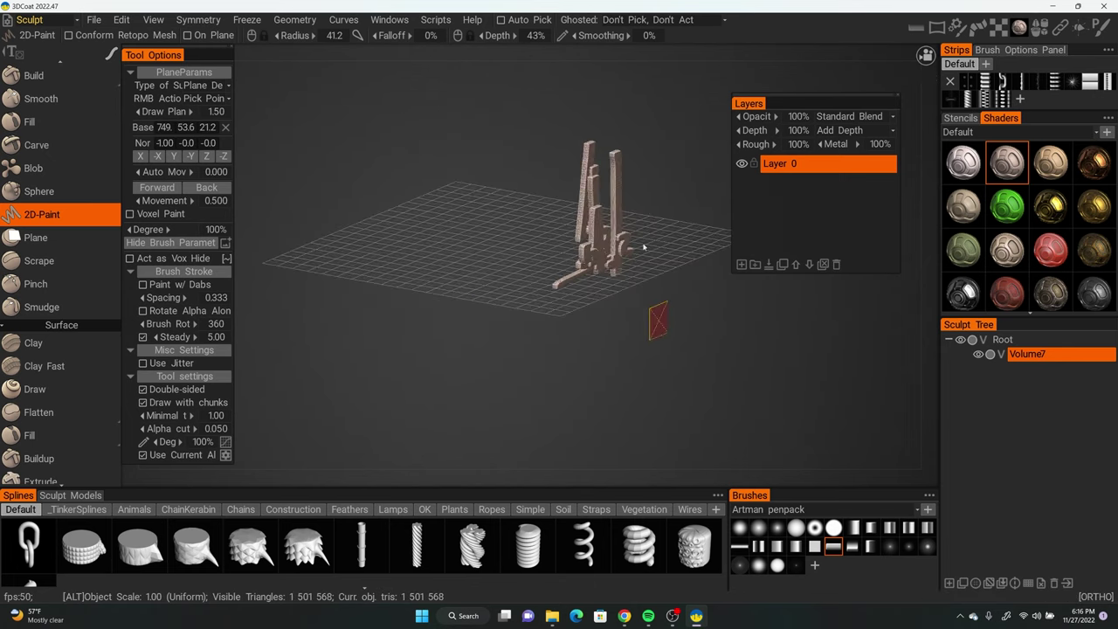
pyautogui.moveTo(589, 151)
pyautogui.mouseDown()
pyautogui.moveTo(579, 284)
pyautogui.moveTo(591, 188)
pyautogui.mouseUp()
# Paint further strokes from other angles and add an arch with a flat base beside the tower in the right view.
pyautogui.moveTo(624, 237)
pyautogui.keyDown('alt'); pyautogui.mouseDown()
pyautogui.moveTo(444, 272)
pyautogui.moveTo(432, 264)
pyautogui.mouseUp(); pyautogui.keyUp('alt')
pyautogui.moveTo(384, 134); pyautogui.dragTo(390, 234)
pyautogui.moveTo(419, 188)
pyautogui.keyDown('alt'); pyautogui.mouseDown()
pyautogui.moveTo(450, 179)
pyautogui.moveTo(459, 97)
pyautogui.moveTo(426, 232)
pyautogui.mouseUp(); pyautogui.keyUp('alt')
pyautogui.moveTo(489, 181)
pyautogui.keyDown('alt'); pyautogui.mouseDown()
pyautogui.moveTo(534, 210)
pyautogui.moveTo(602, 207)
pyautogui.moveTo(641, 221)
pyautogui.moveTo(626, 210)
pyautogui.mouseUp(); pyautogui.keyUp('alt')
pyautogui.moveTo(571, 234)
pyautogui.mouseDown()
pyautogui.moveTo(577, 213)
pyautogui.moveTo(583, 225)
pyautogui.moveTo(618, 227)
pyautogui.moveTo(611, 218)
pyautogui.moveTo(589, 236)
pyautogui.moveTo(660, 236)
pyautogui.mouseUp()
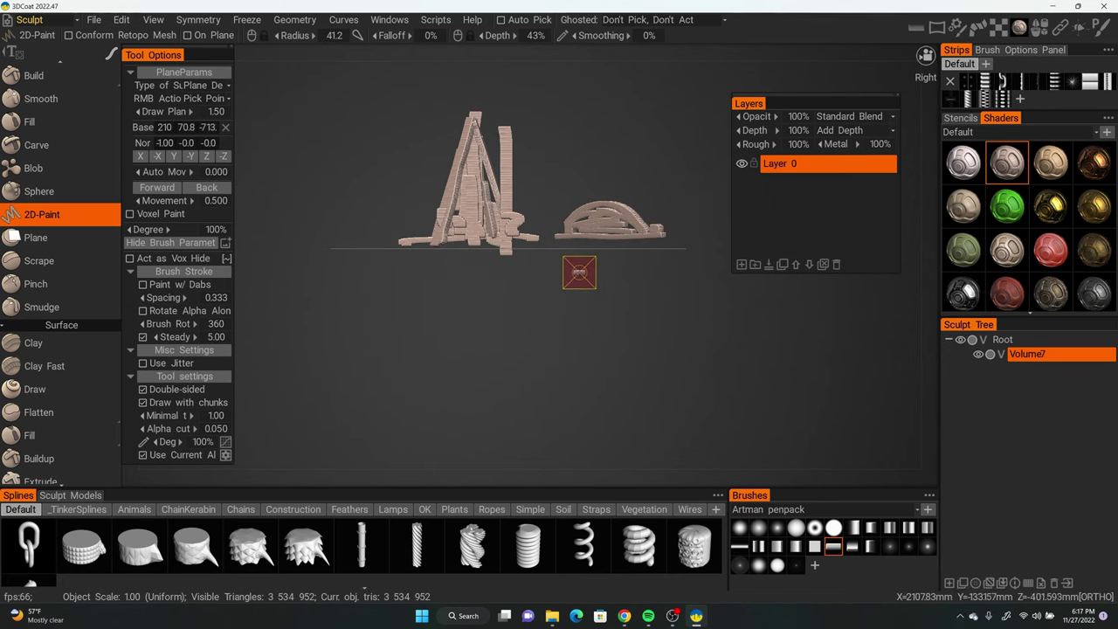
# Enable mirror symmetry on the Z axis only, trying the X and Y axes first.
pyautogui.press('s')
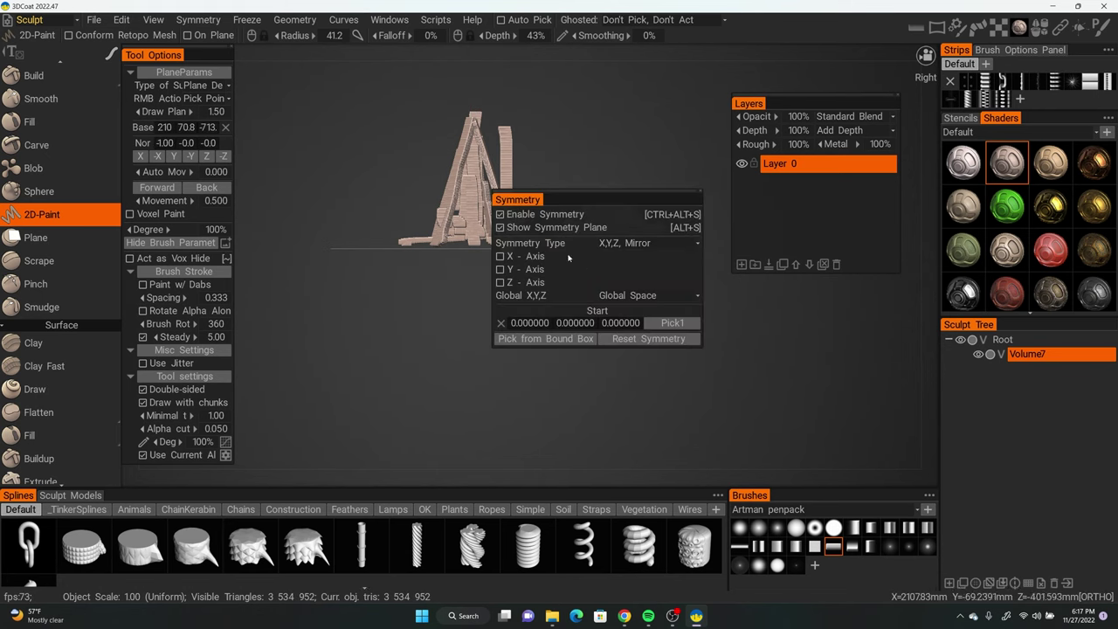
pyautogui.moveTo(520, 201); pyautogui.dragTo(668, 96)
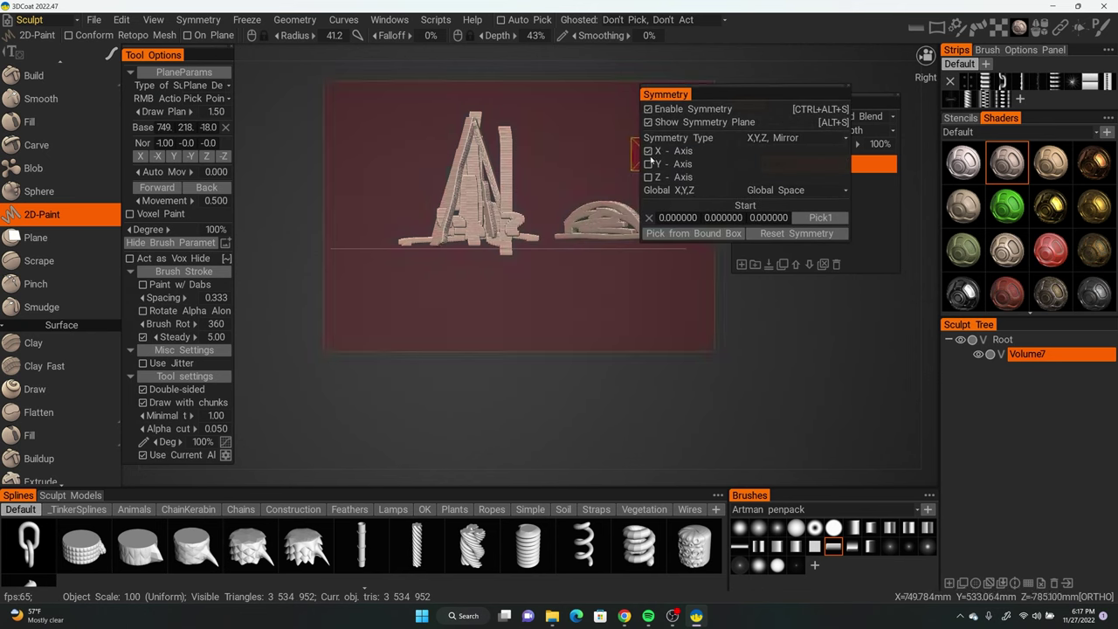
pyautogui.click(648, 166)
pyautogui.click(648, 178)
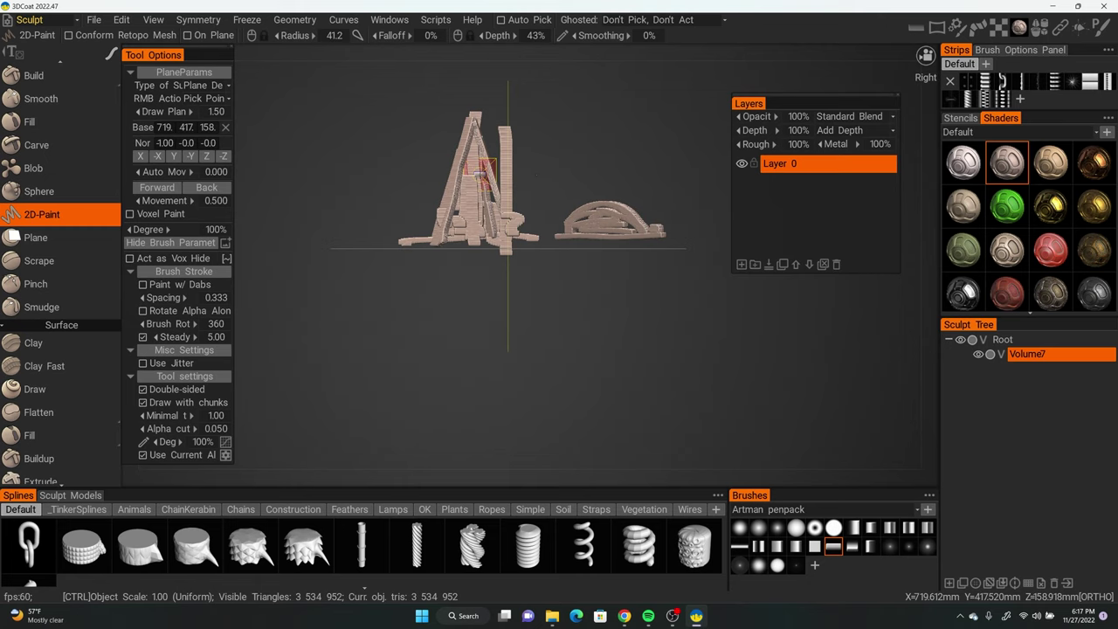
# Clear the volume and paint a mirrored stepped tower with a wide base, two side posts and small outer blocks across the symmetry plane.
pyautogui.press('Delete')
pyautogui.moveTo(509, 104)
pyautogui.mouseDown()
pyautogui.moveTo(524, 161)
pyautogui.moveTo(516, 194)
pyautogui.mouseUp()
pyautogui.moveTo(507, 153)
pyautogui.mouseDown()
pyautogui.moveTo(526, 230)
pyautogui.moveTo(504, 241)
pyautogui.moveTo(517, 245)
pyautogui.mouseUp()
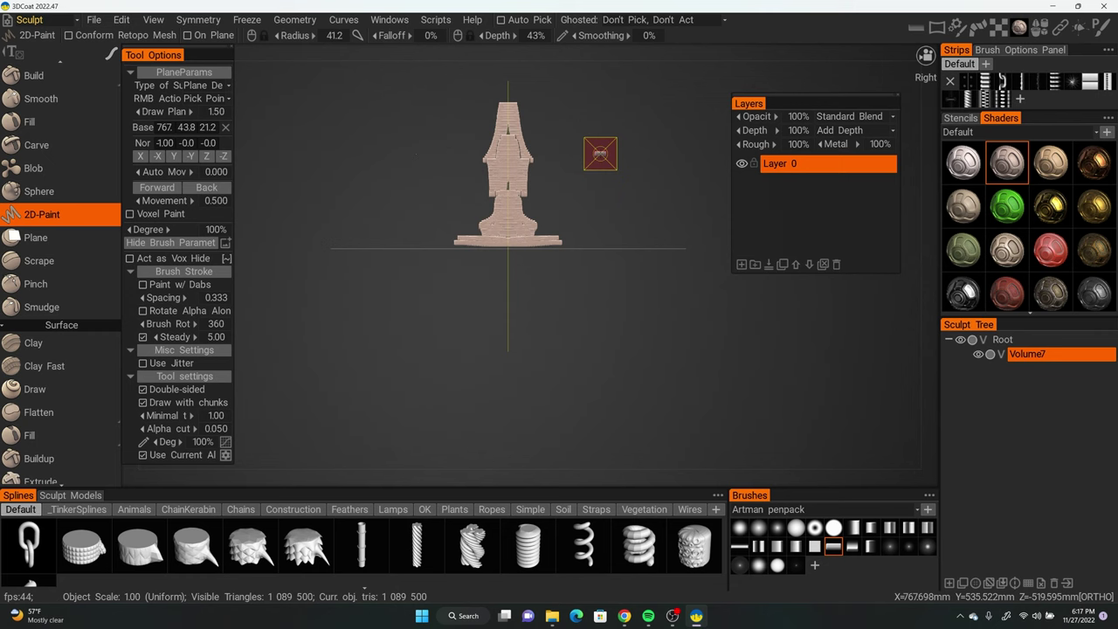
pyautogui.moveTo(441, 243); pyautogui.dragTo(441, 237)
pyautogui.moveTo(468, 168); pyautogui.dragTo(467, 227)
pyautogui.moveTo(604, 276)
pyautogui.keyDown('alt'); pyautogui.mouseDown()
pyautogui.moveTo(558, 304)
pyautogui.moveTo(661, 309)
pyautogui.moveTo(602, 293)
pyautogui.mouseUp(); pyautogui.keyUp('alt')
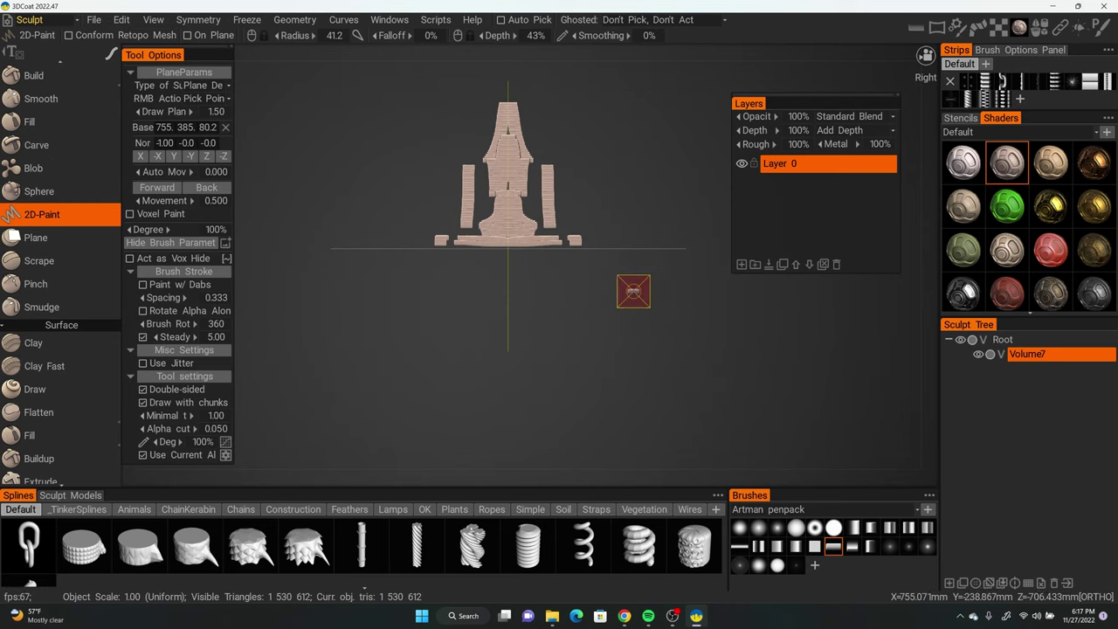
pyautogui.moveTo(627, 300)
pyautogui.keyDown('alt'); pyautogui.mouseDown()
pyautogui.moveTo(602, 319)
pyautogui.moveTo(624, 317)
pyautogui.mouseUp(); pyautogui.keyUp('alt')
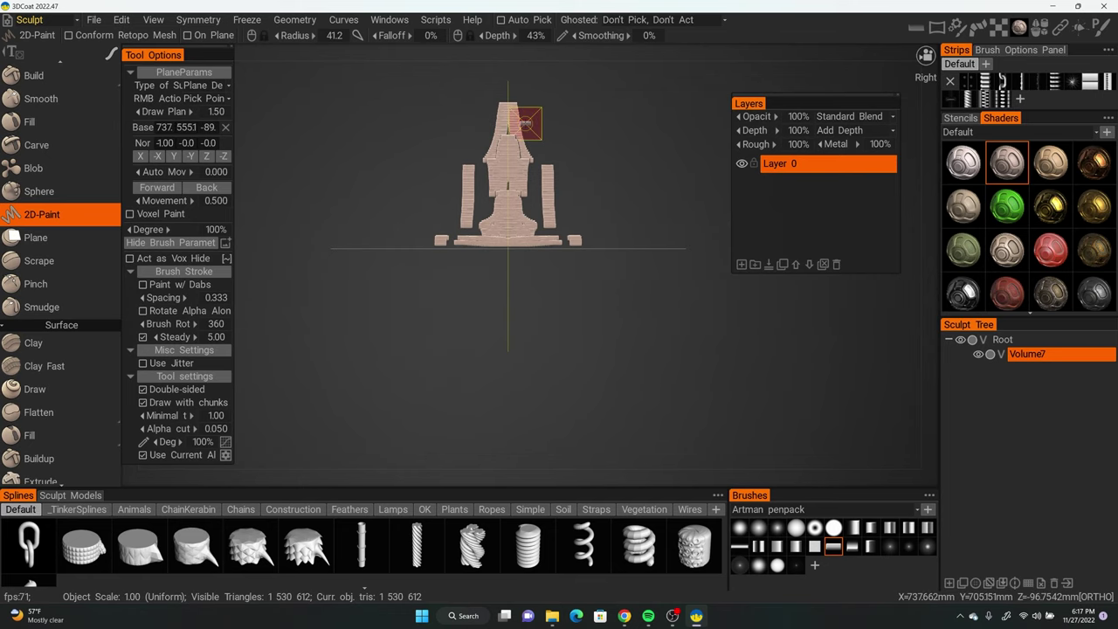
# Cycle through the recently used Build and Move tools and return to 2D-Paint.
pyautogui.press('c')
pyautogui.click(42, 37)
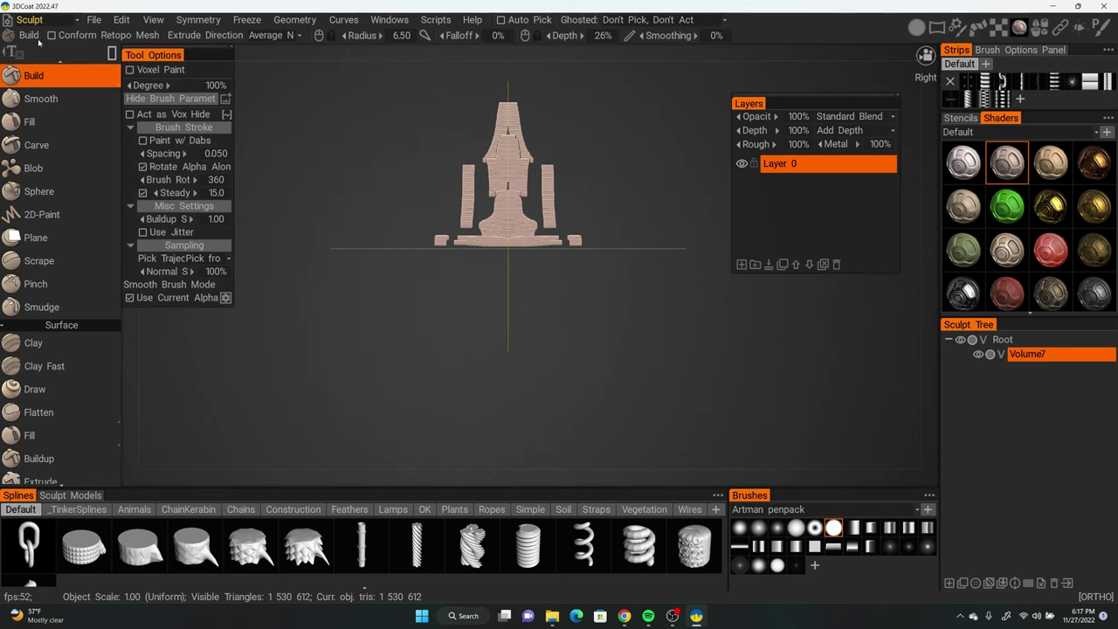
pyautogui.click(39, 41)
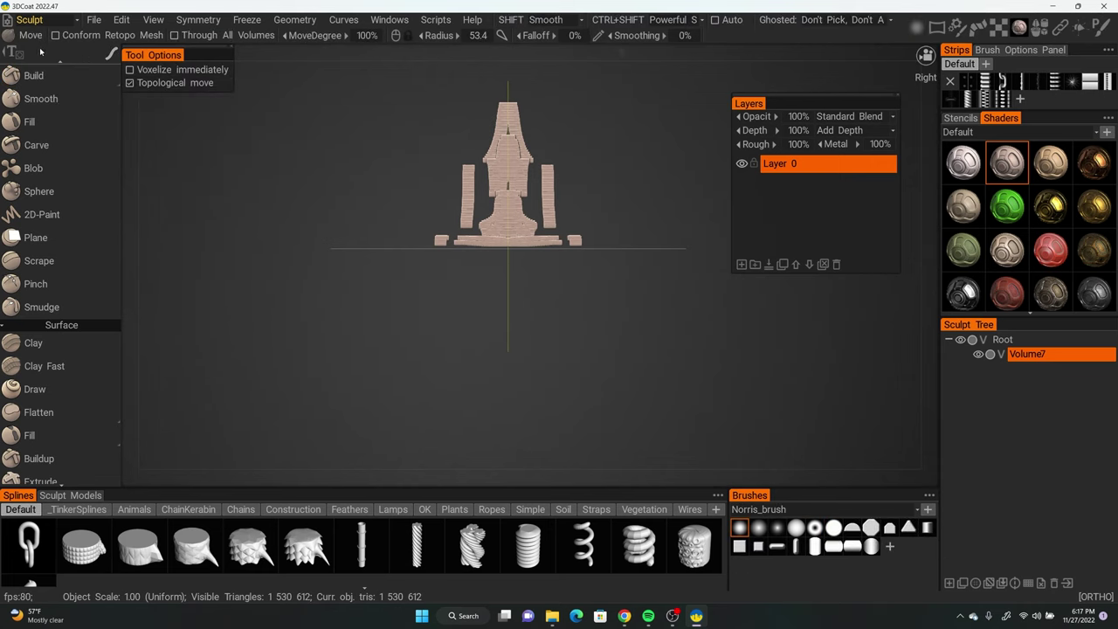
pyautogui.click(40, 40)
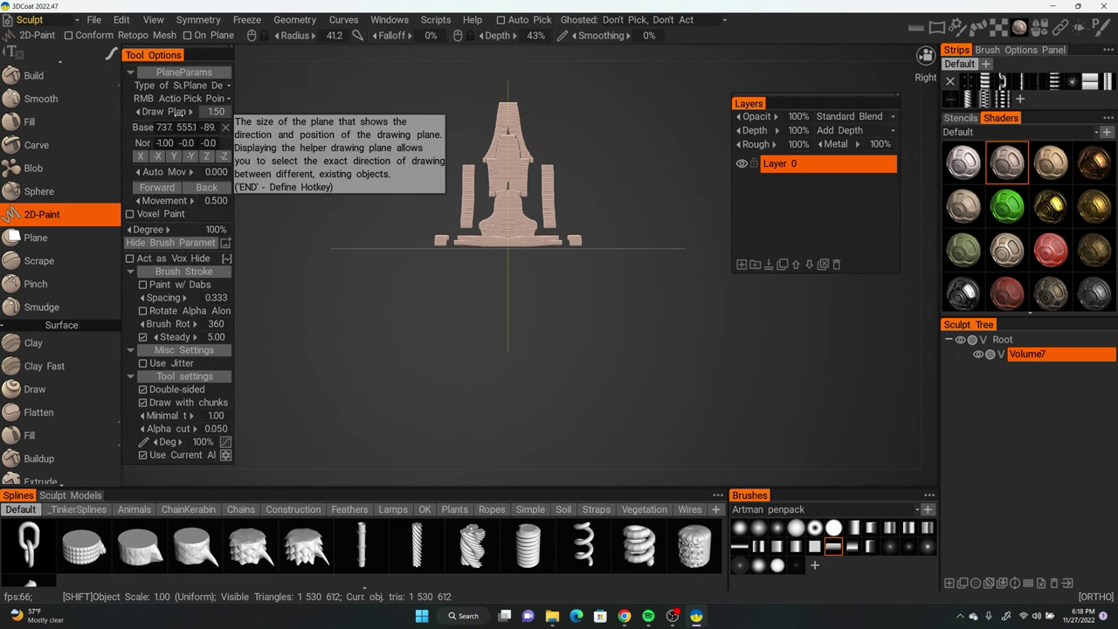
# Try the rectangle, smooth closed-curve and circle stroke modes with the 2D-Paint tool.
pyautogui.moveTo(112, 55)
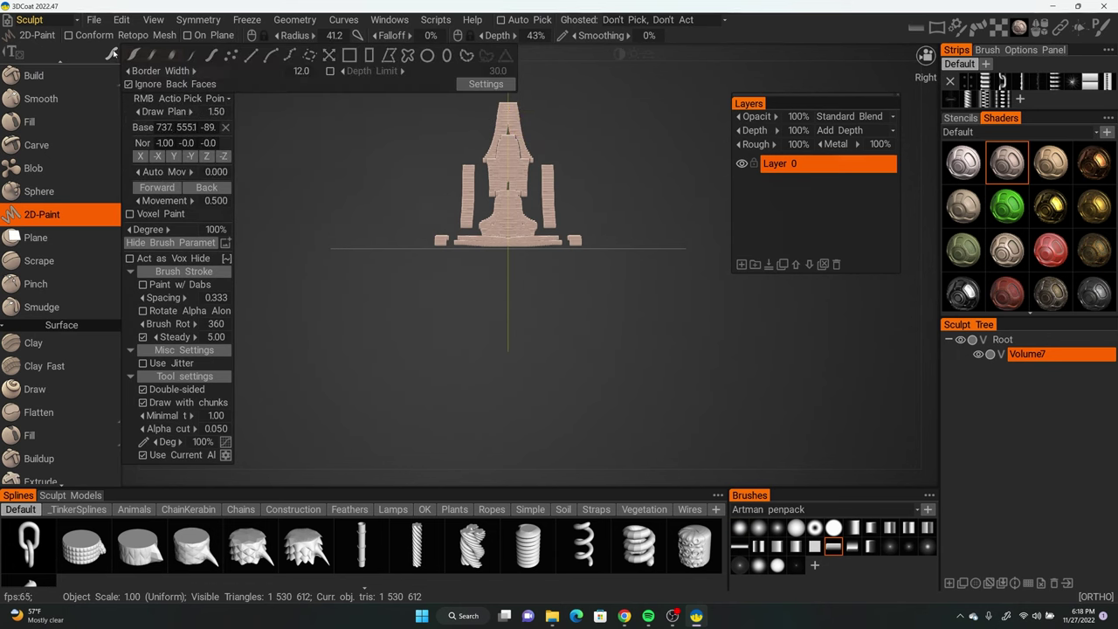
pyautogui.click(369, 55)
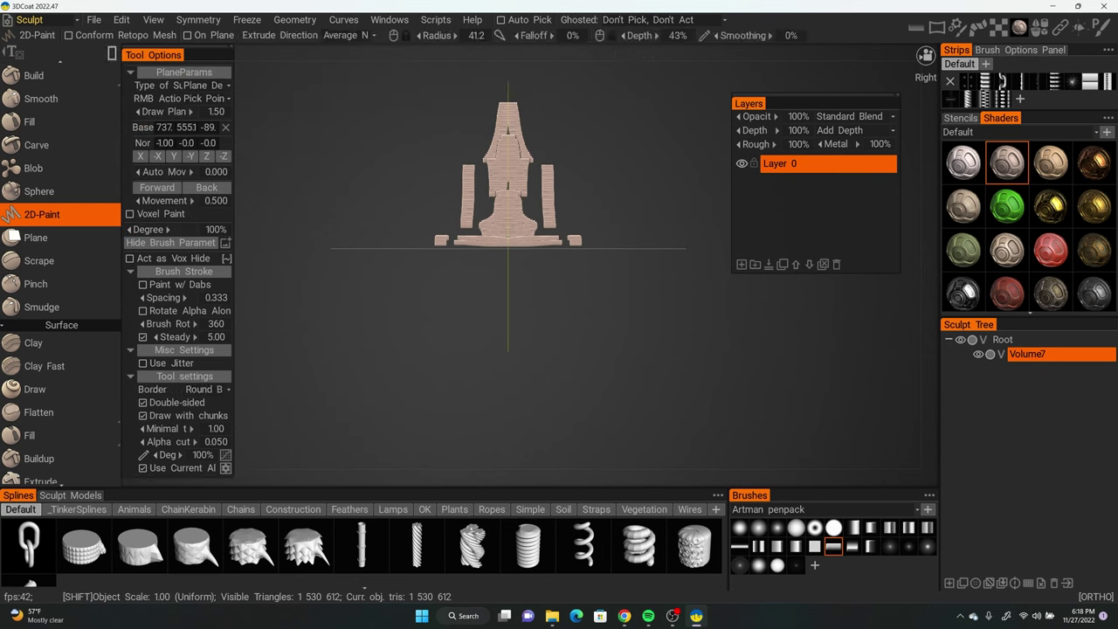
pyautogui.click(110, 53)
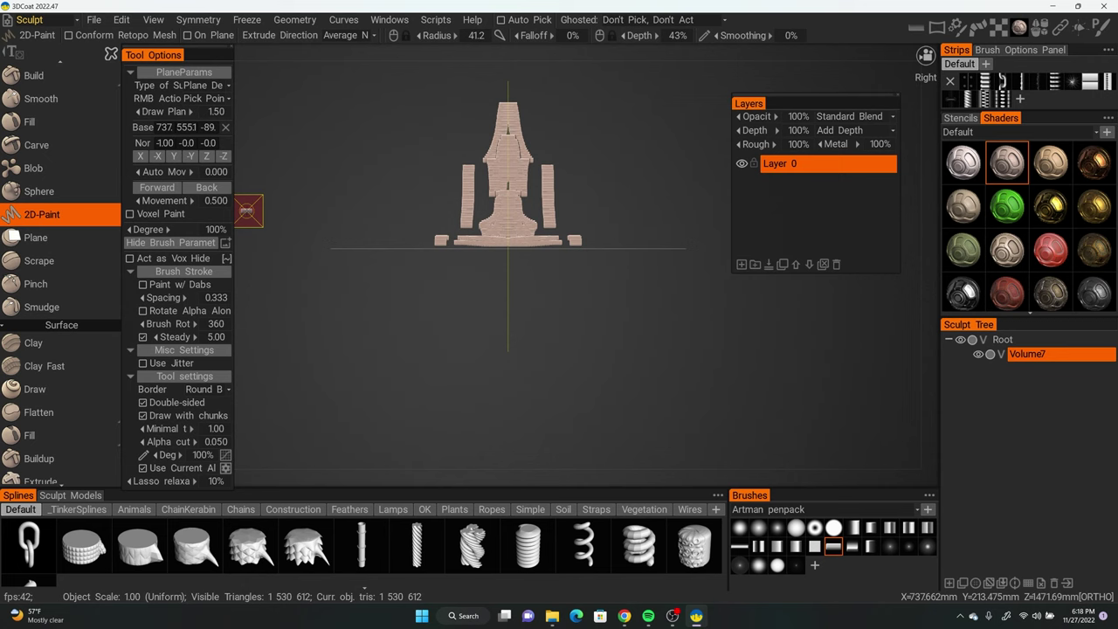
pyautogui.click(111, 53)
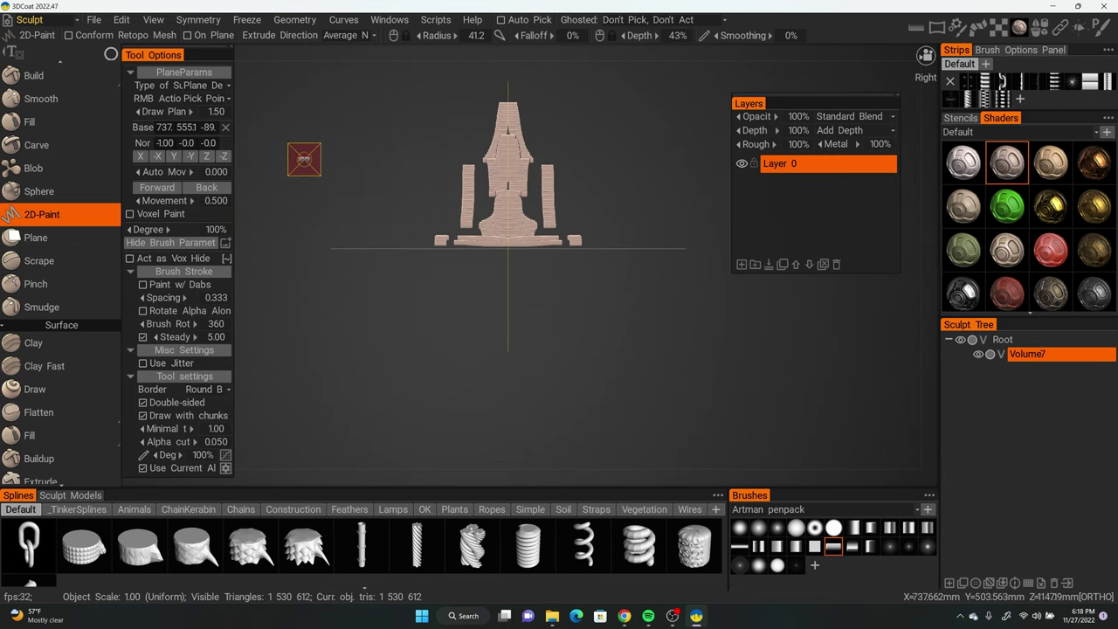
pyautogui.moveTo(111, 54)
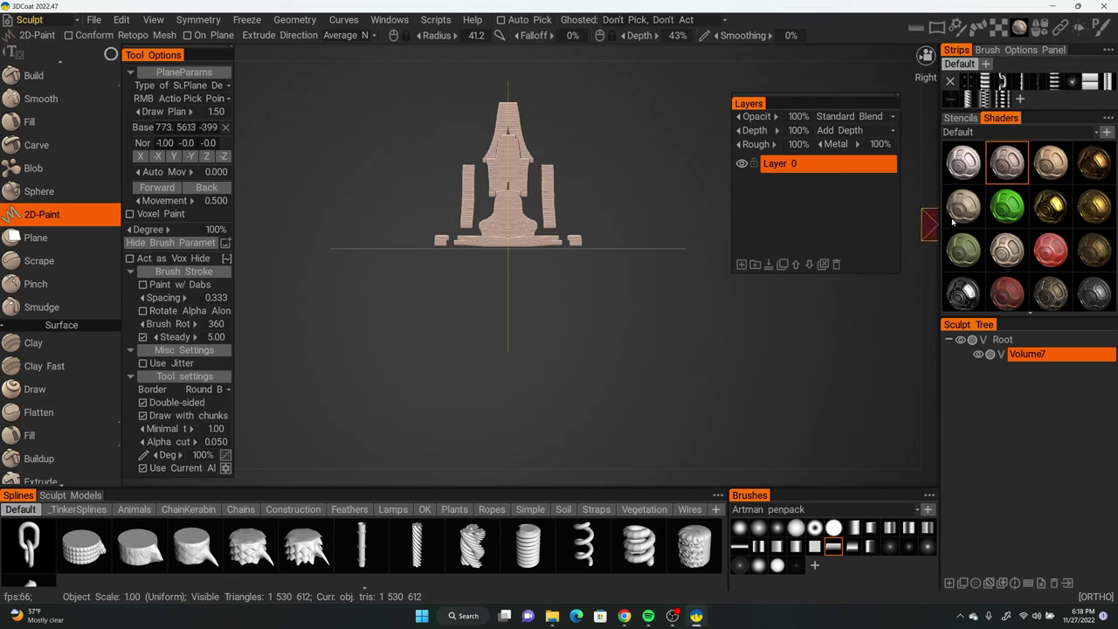
# Apply the cracked-stone stencil, draw a mirrored pair of large square slabs beside the tower, and turn the stencil off.
pyautogui.click(960, 118)
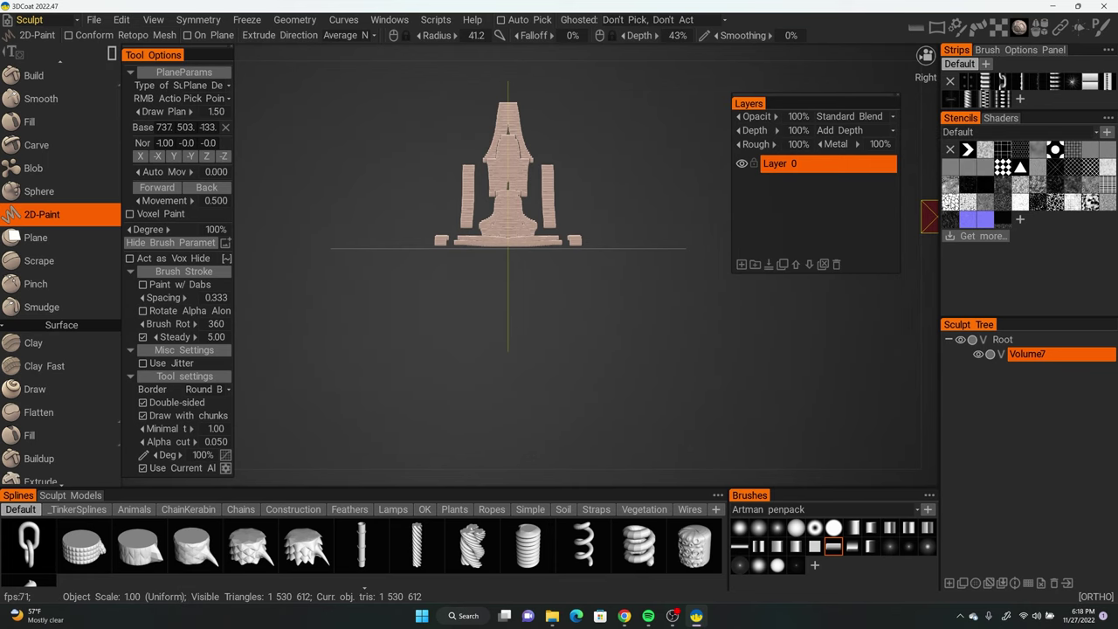
pyautogui.click(950, 202)
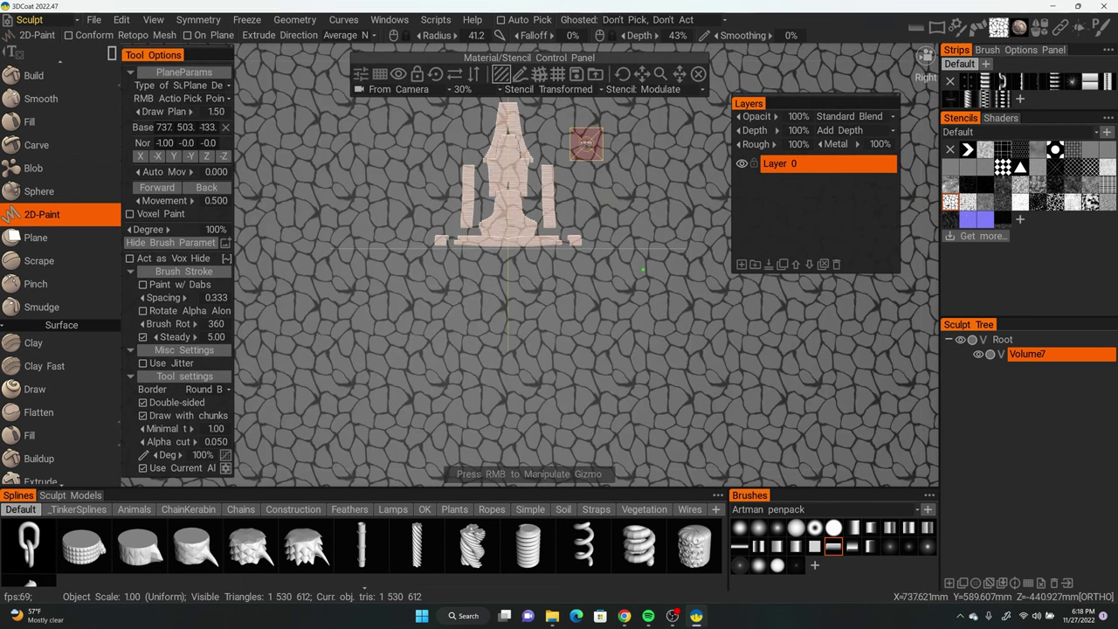
pyautogui.moveTo(570, 128); pyautogui.dragTo(679, 234)
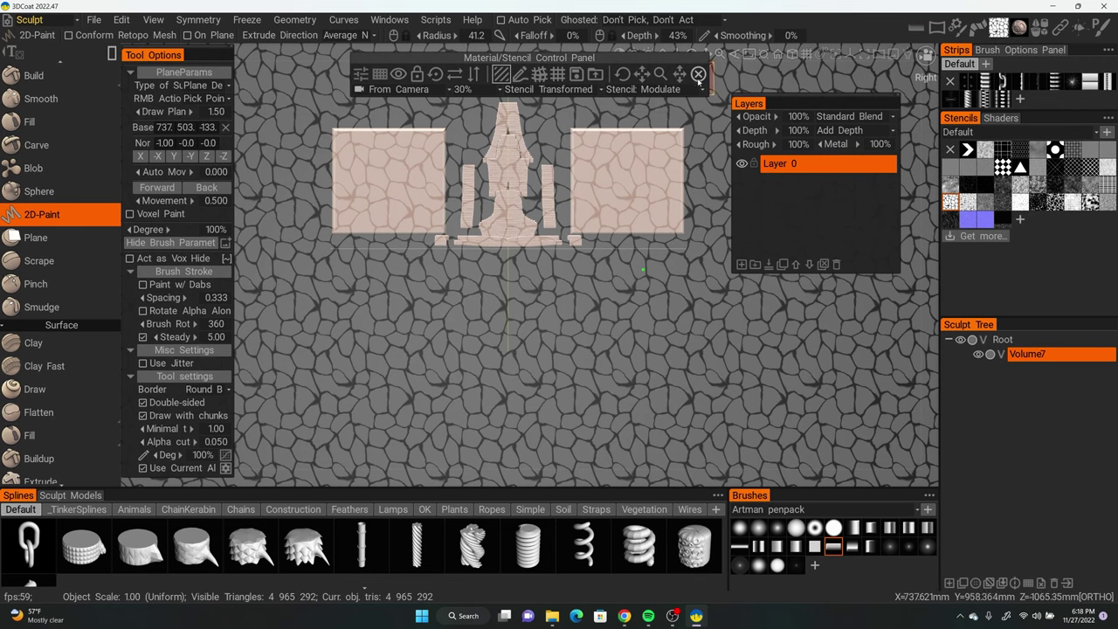
pyautogui.click(697, 74)
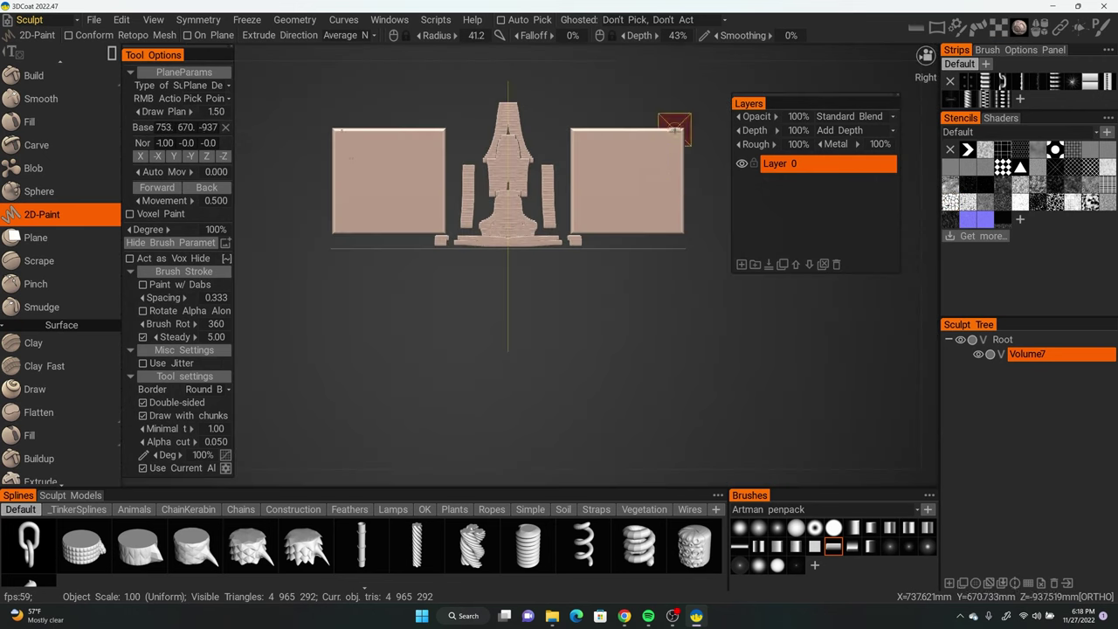